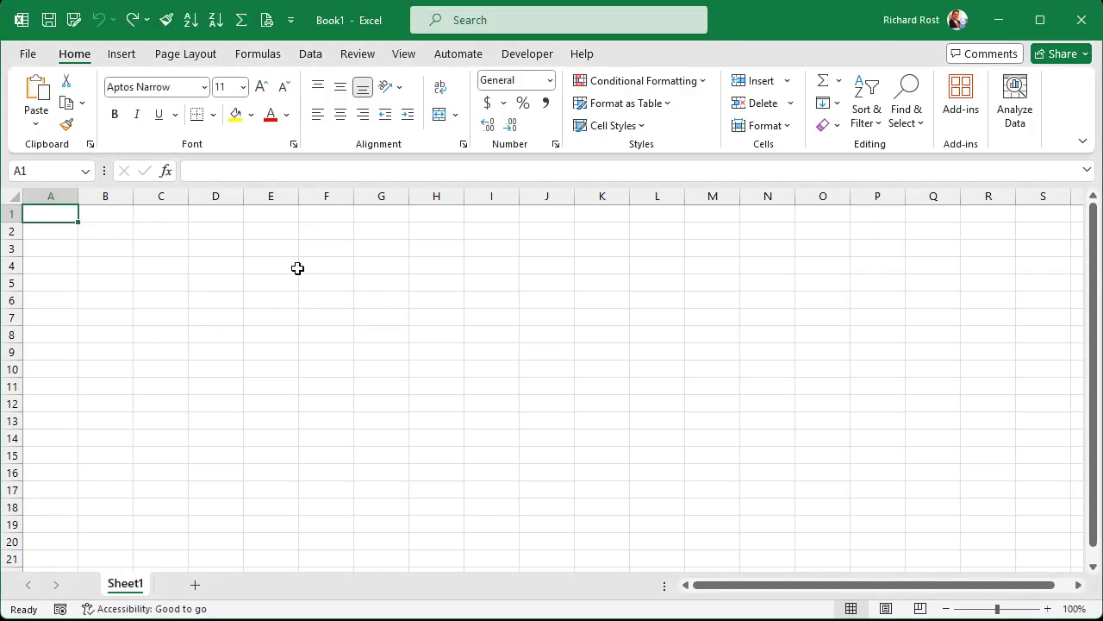
Draw a rectangle about 0.91" high and 1.1" wide over the area around cells B3 to C7.
left_click(122, 54)
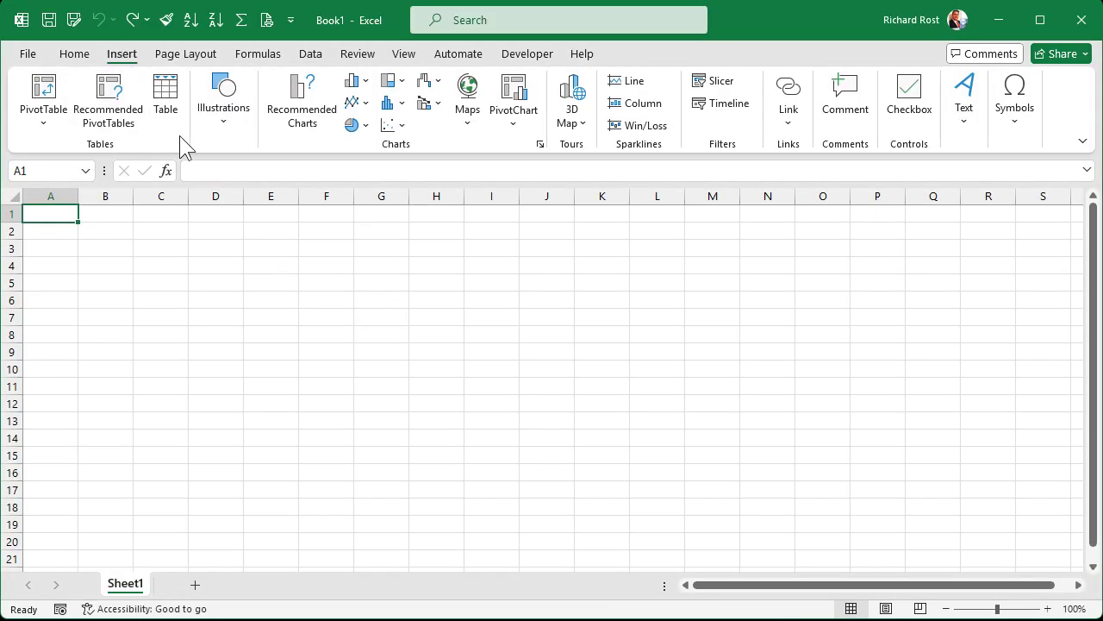
left_click(222, 112)
left_click(254, 190)
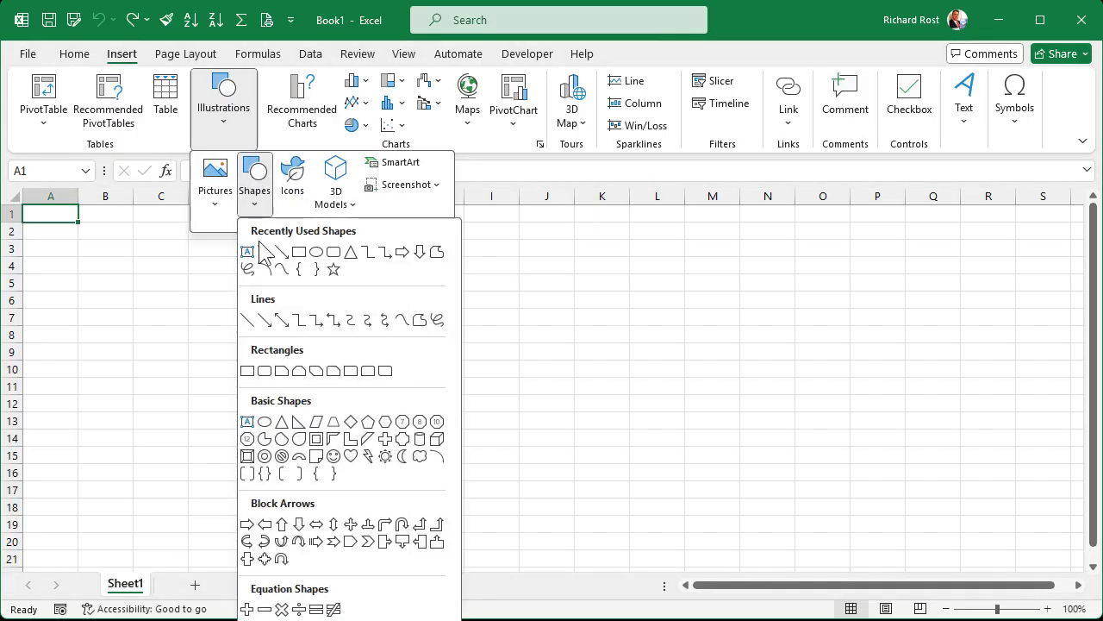
left_click(298, 251)
left_click_drag(74, 252, 167, 328)
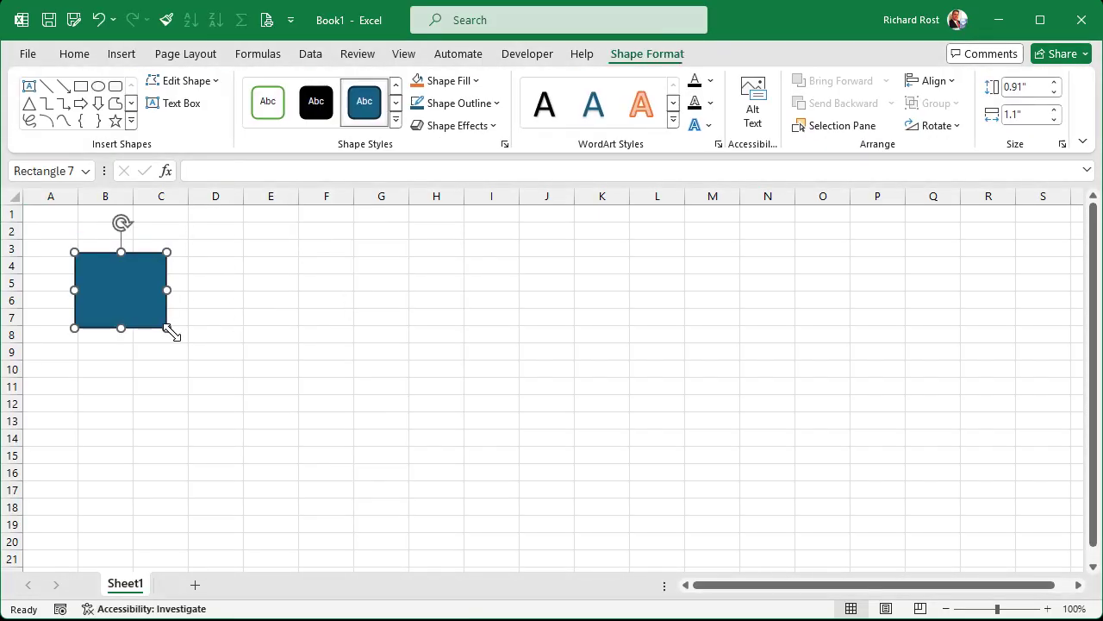
Draw a circle spanning roughly cells E7 to G14, below and to the right of the rectangle.
left_click(123, 54)
left_click(218, 121)
left_click(255, 183)
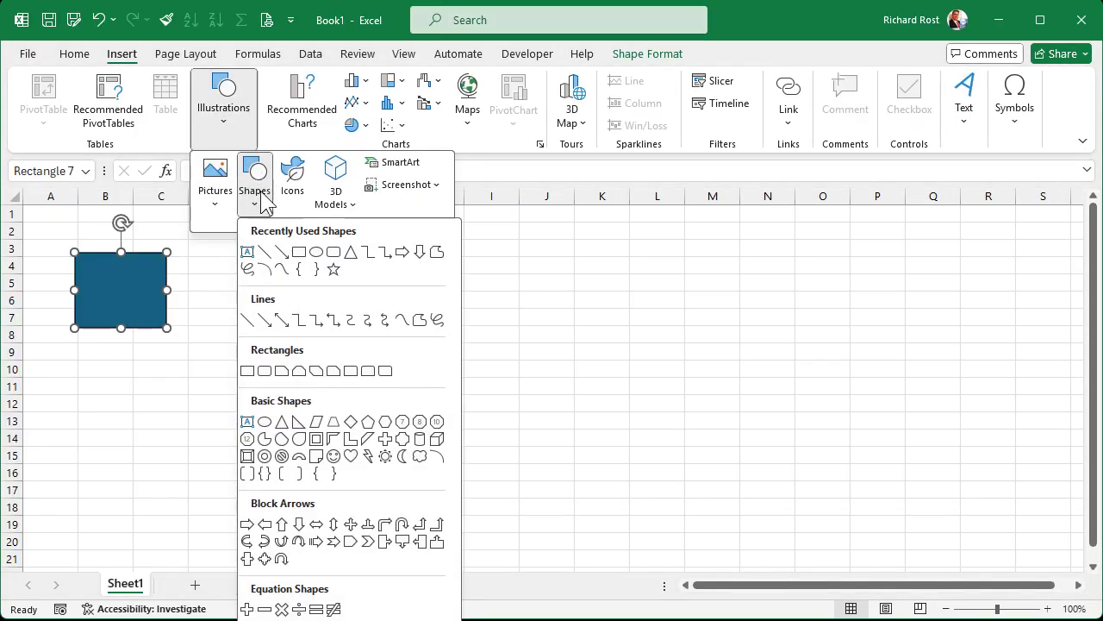
left_click(312, 251)
left_click_drag(245, 319, 361, 435)
Connect the circle's left connection point to the rectangle's bottom midpoint with a straight line.
left_click(121, 54)
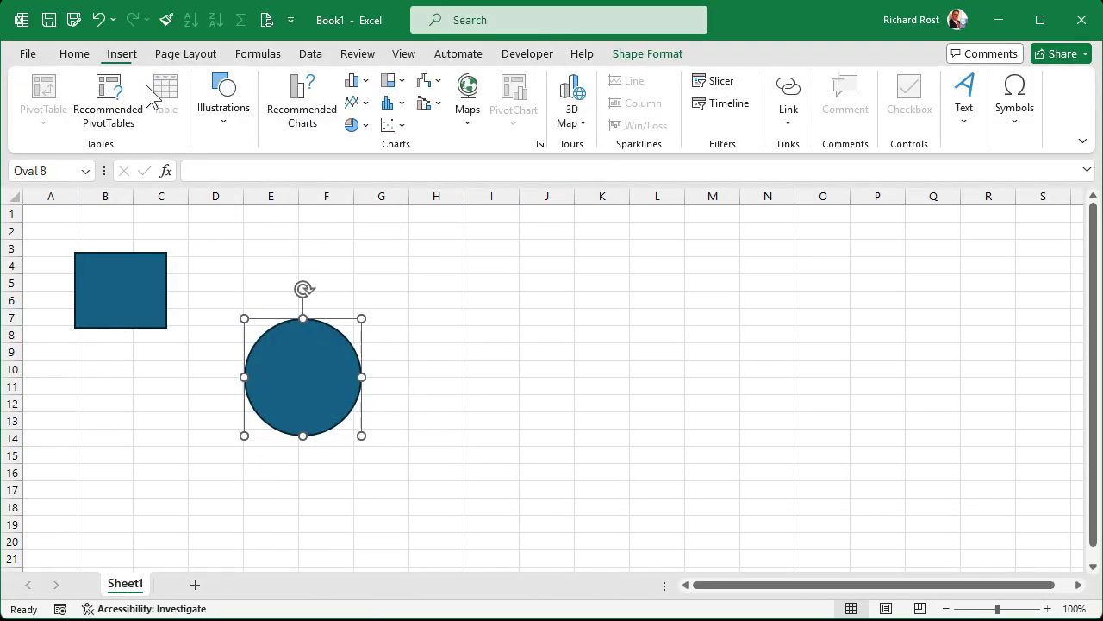
left_click(224, 114)
left_click(254, 176)
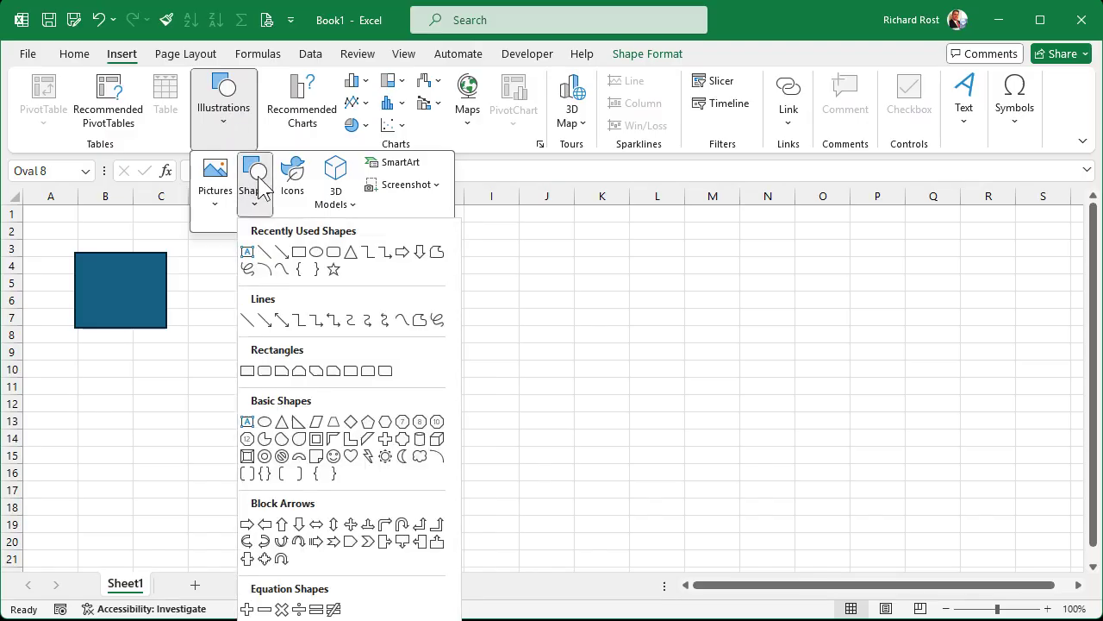
left_click(260, 250)
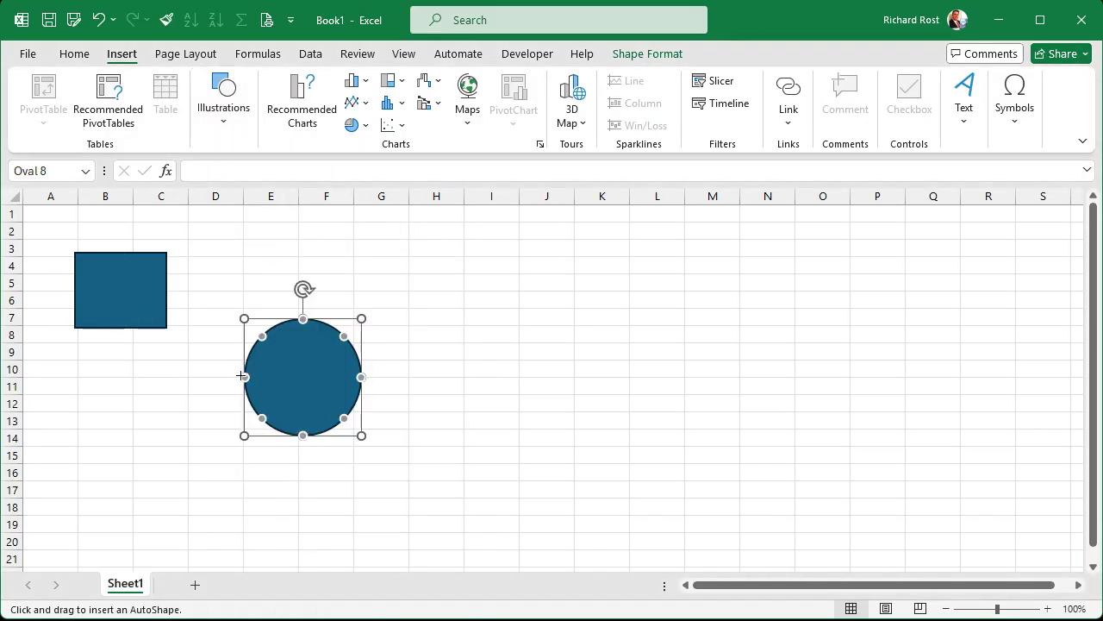
left_click_drag(244, 377, 121, 328)
left_click(308, 232)
Draw a smiley face shape below the rectangle, spanning roughly cells B13 to D18.
left_click(123, 52)
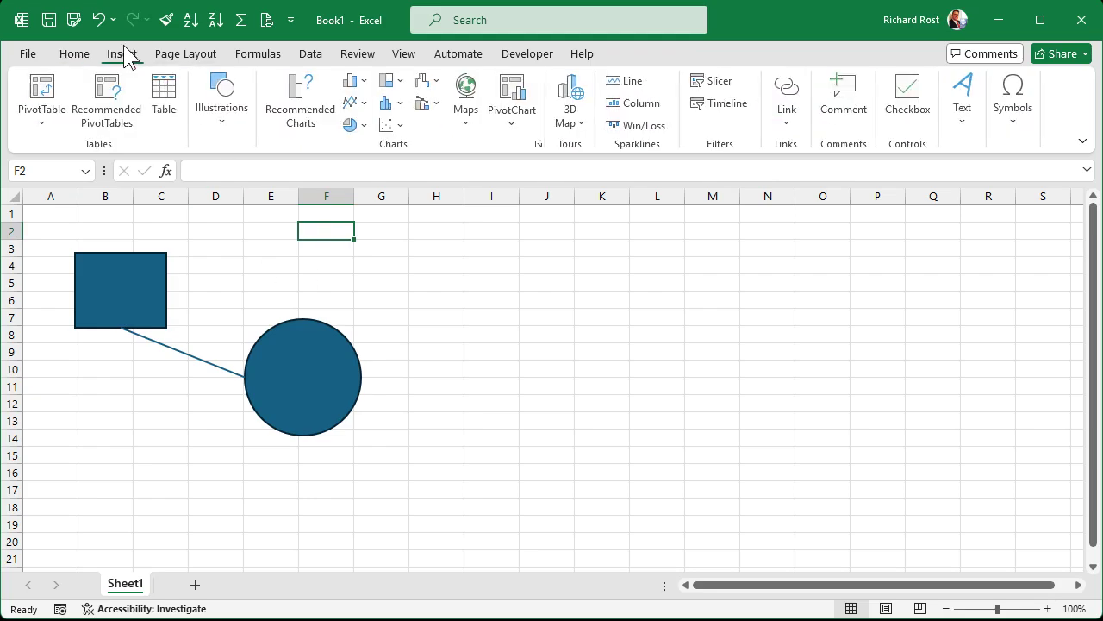
left_click(221, 120)
left_click(255, 185)
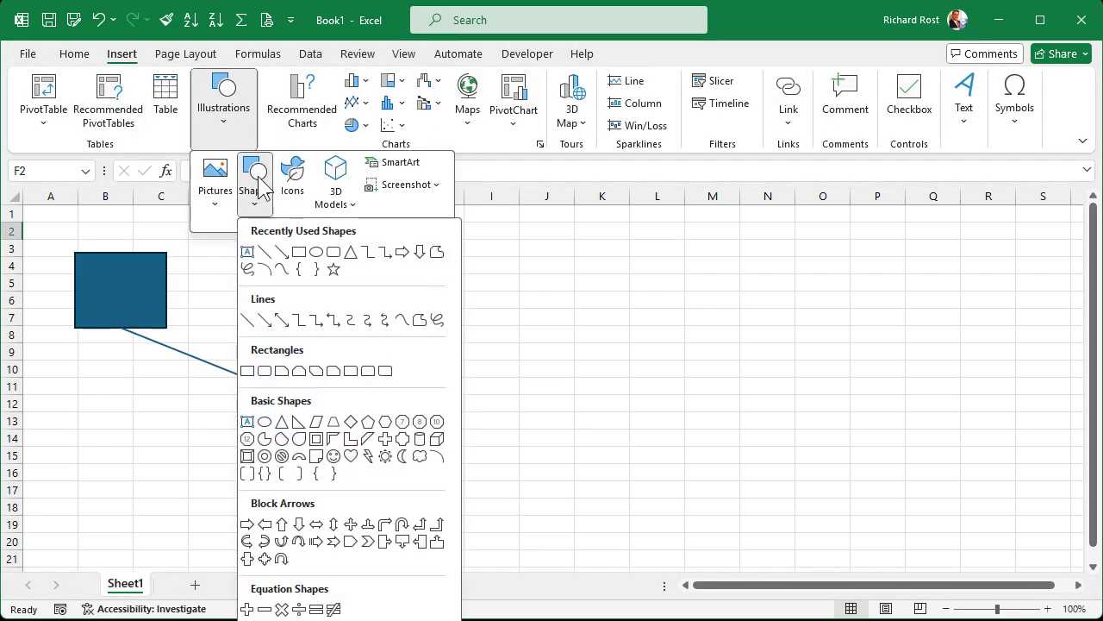
left_click(333, 456)
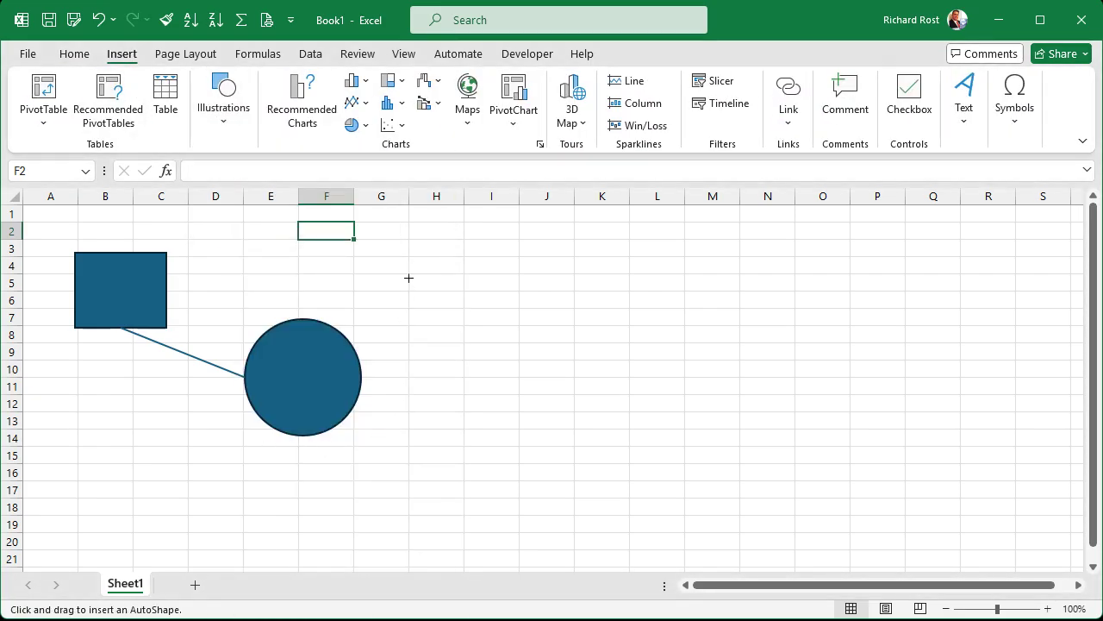
left_click_drag(114, 412, 210, 515)
left_click(472, 436)
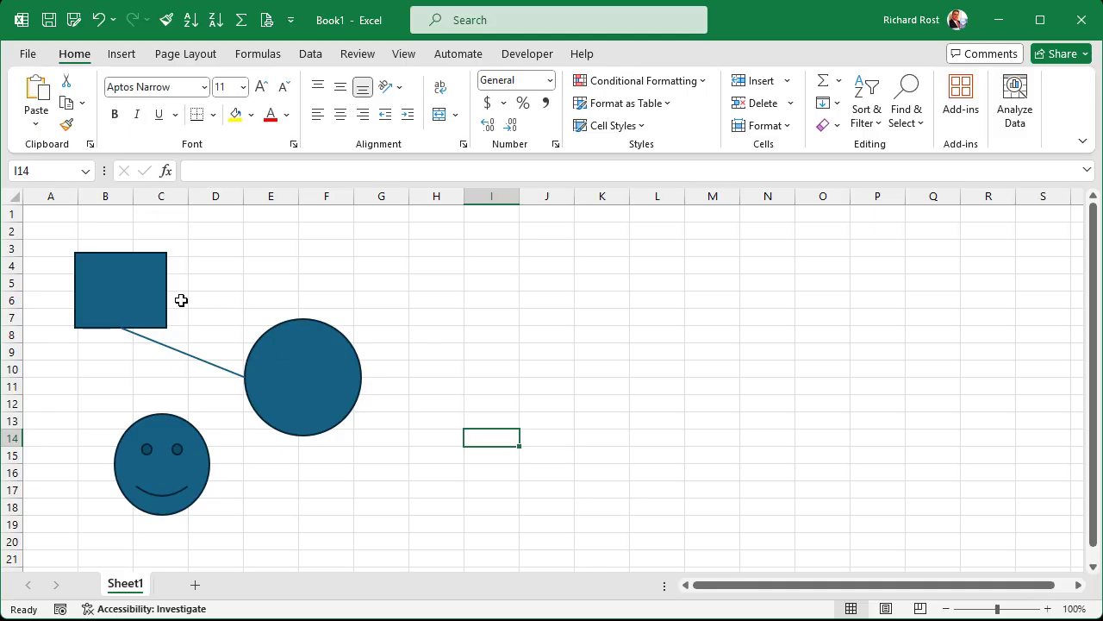
Select the rectangle, line, circle and smiley face together, move them two columns right, and enlarge them slightly.
left_click(120, 289)
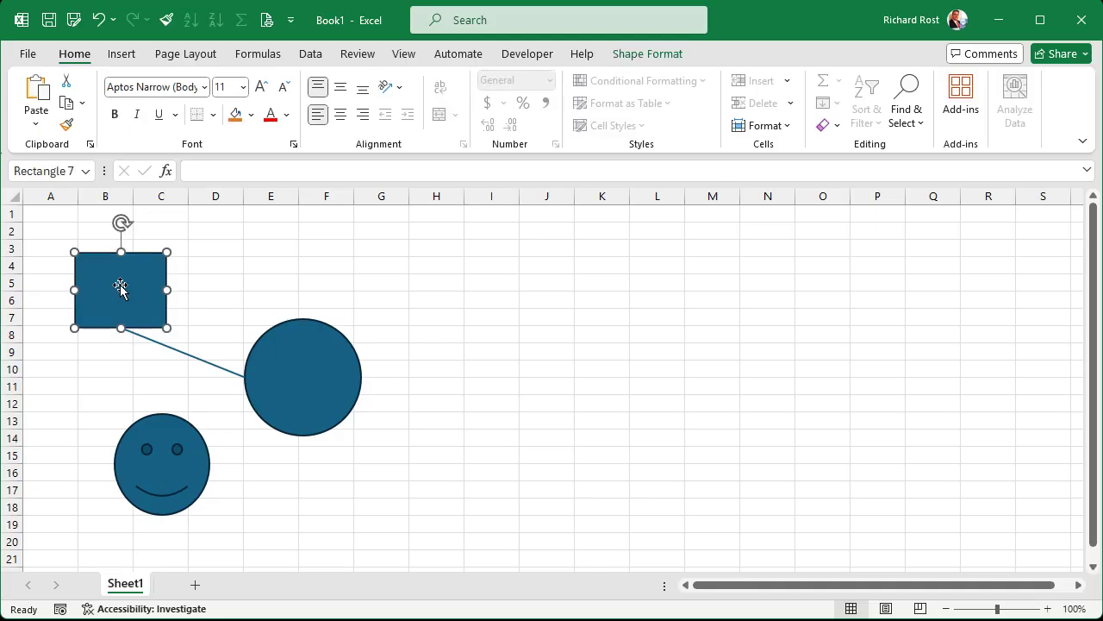
left_click(179, 356, "ctrl")
left_click(325, 374, "ctrl")
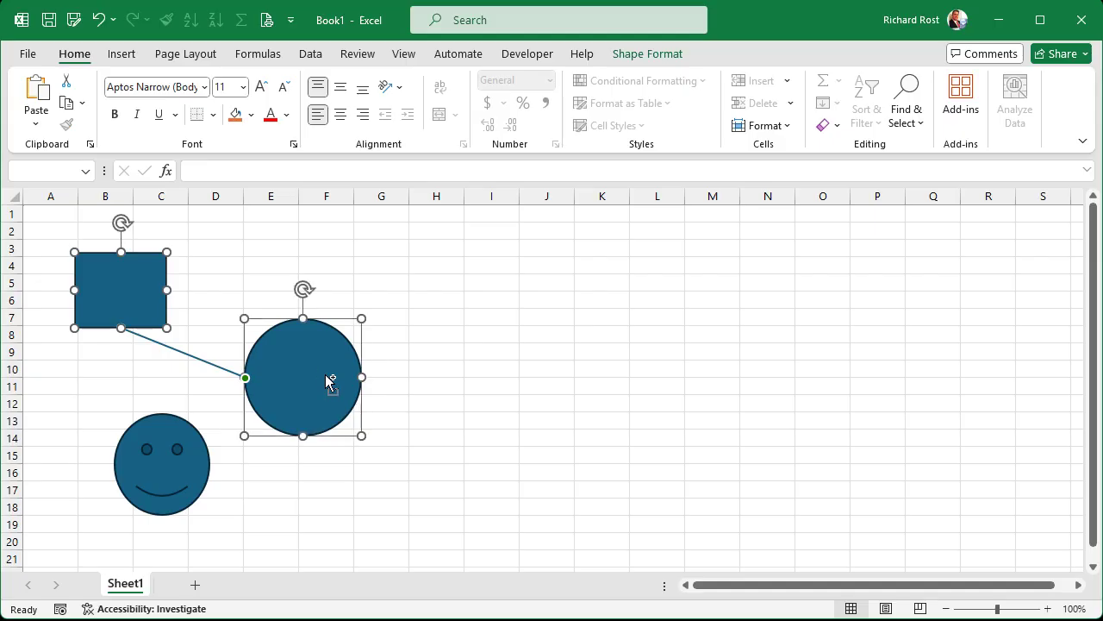
left_click(185, 483, "ctrl")
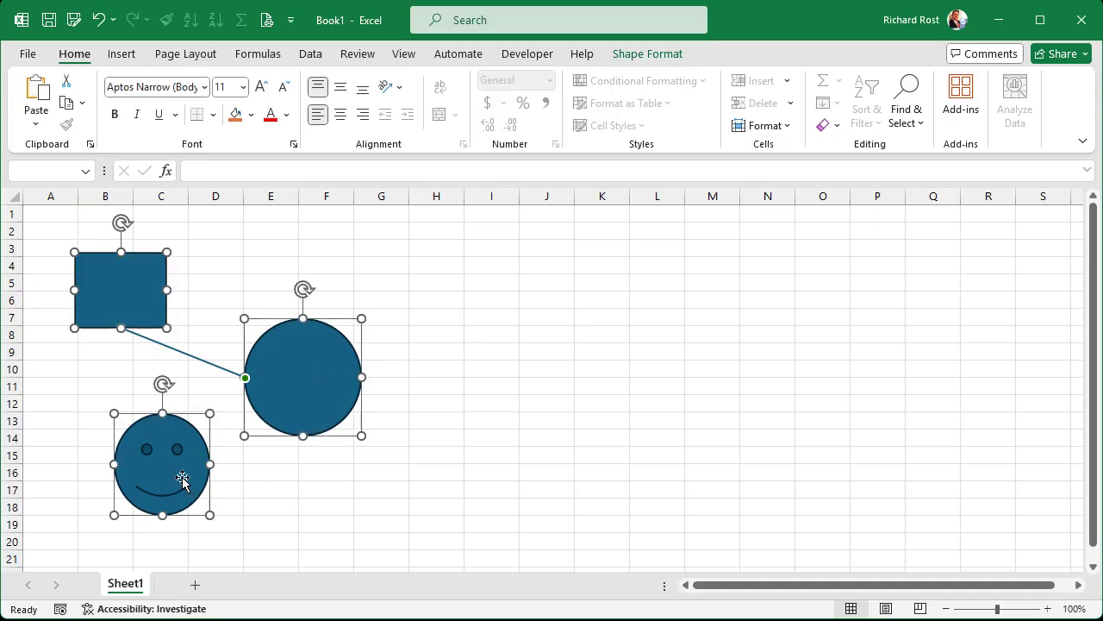
left_click_drag(311, 387, 421, 389)
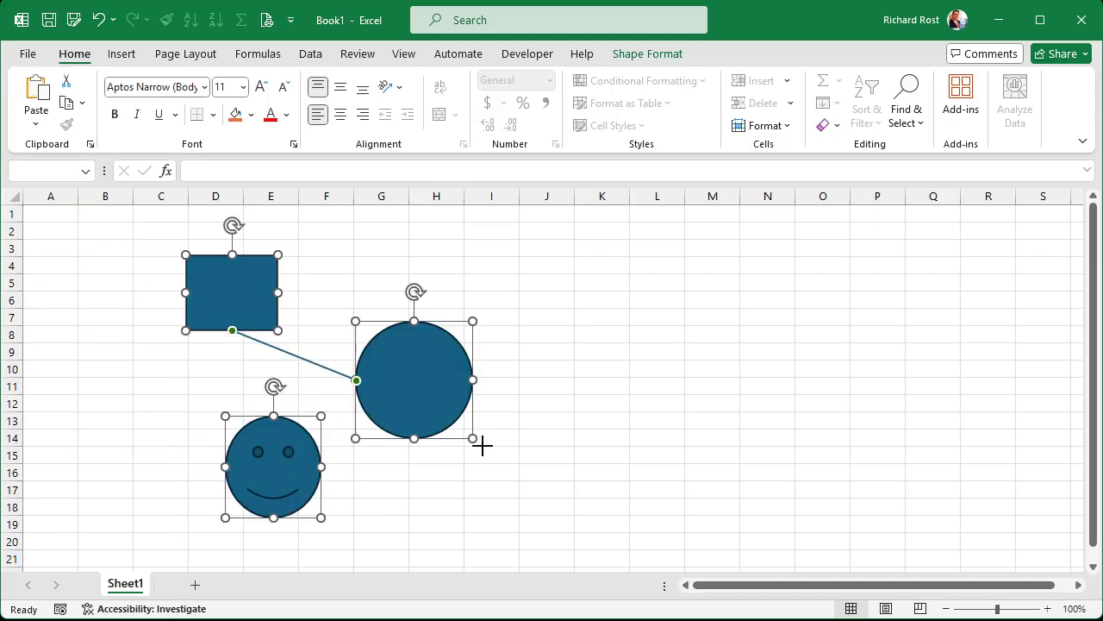
left_click_drag(487, 449, 488, 450)
left_click(610, 422)
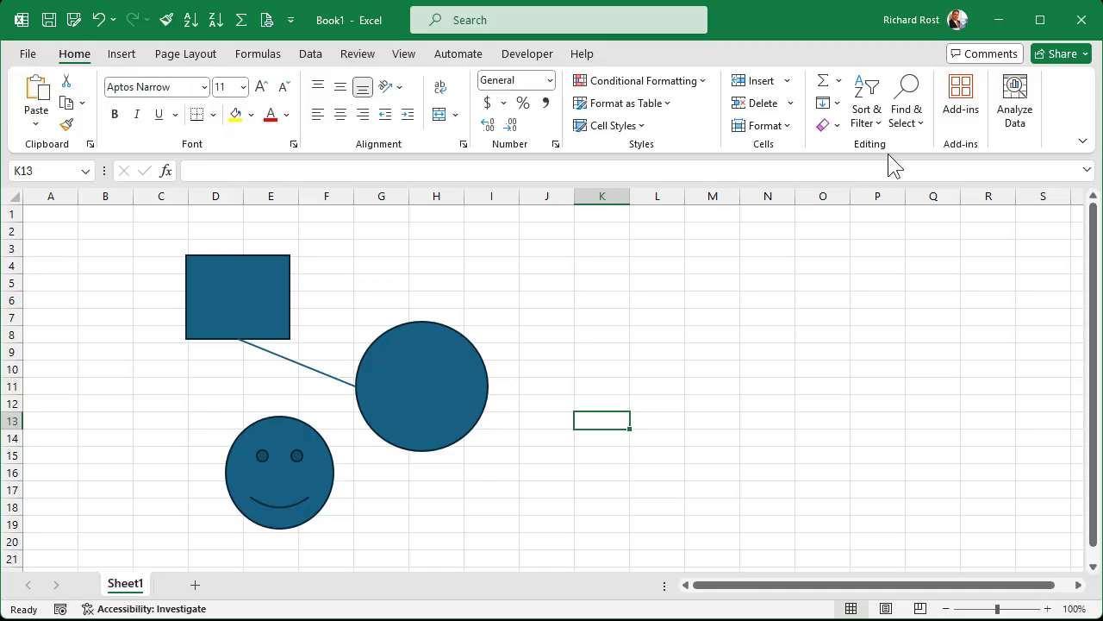
Turn on object selection, enclose all the shapes in a selection area, and move them about one column left and one row up.
left_click(918, 123)
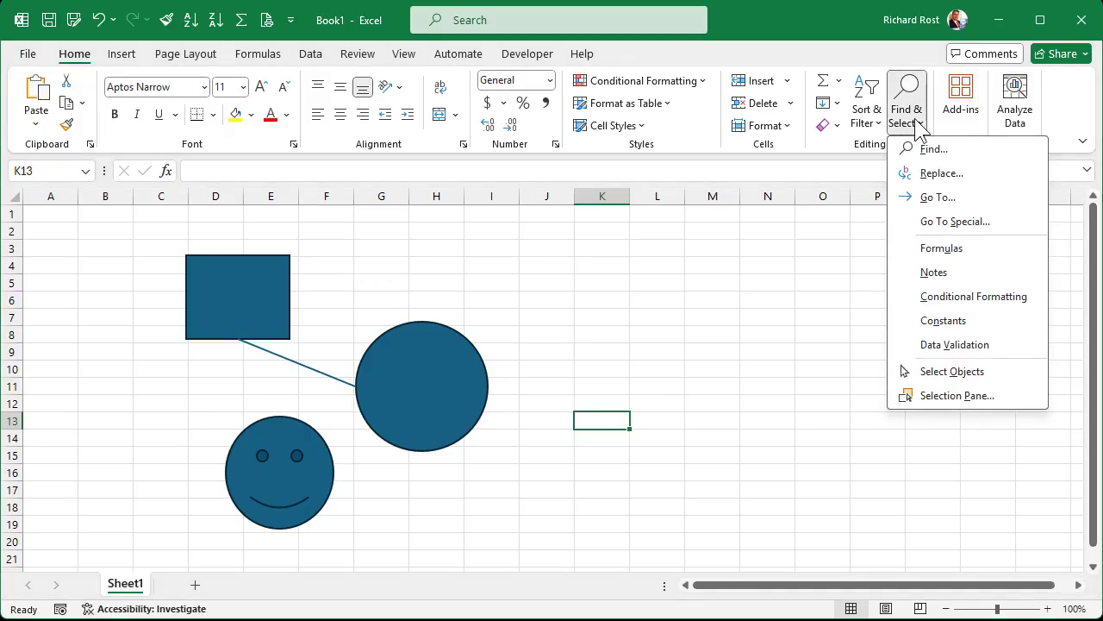
left_click(997, 374)
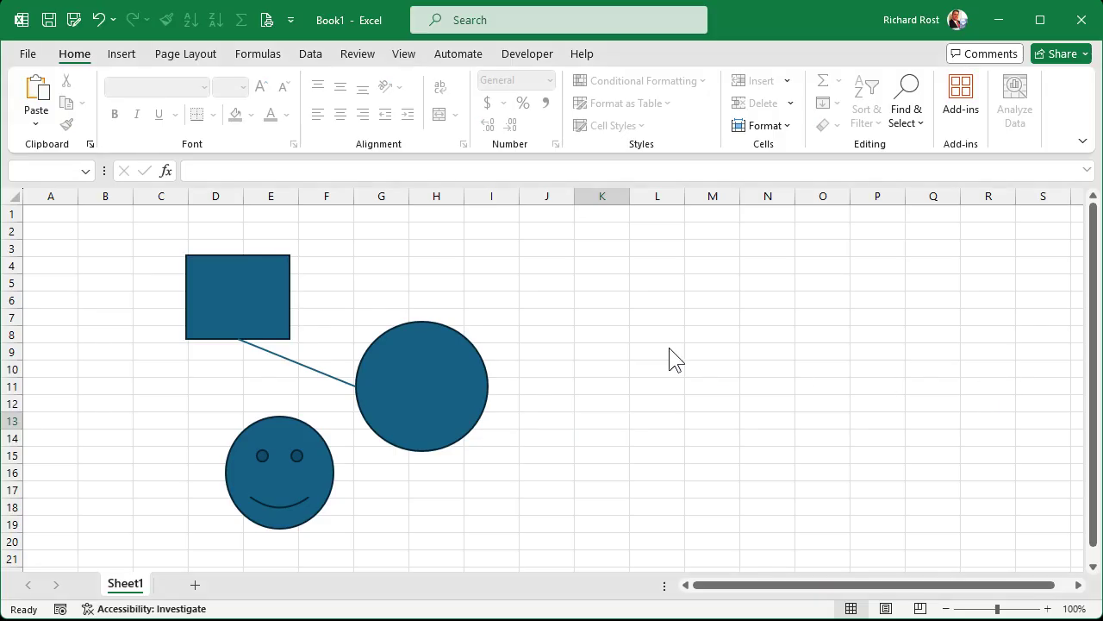
left_click(249, 296)
left_click(385, 377)
left_click_drag(140, 224, 562, 564)
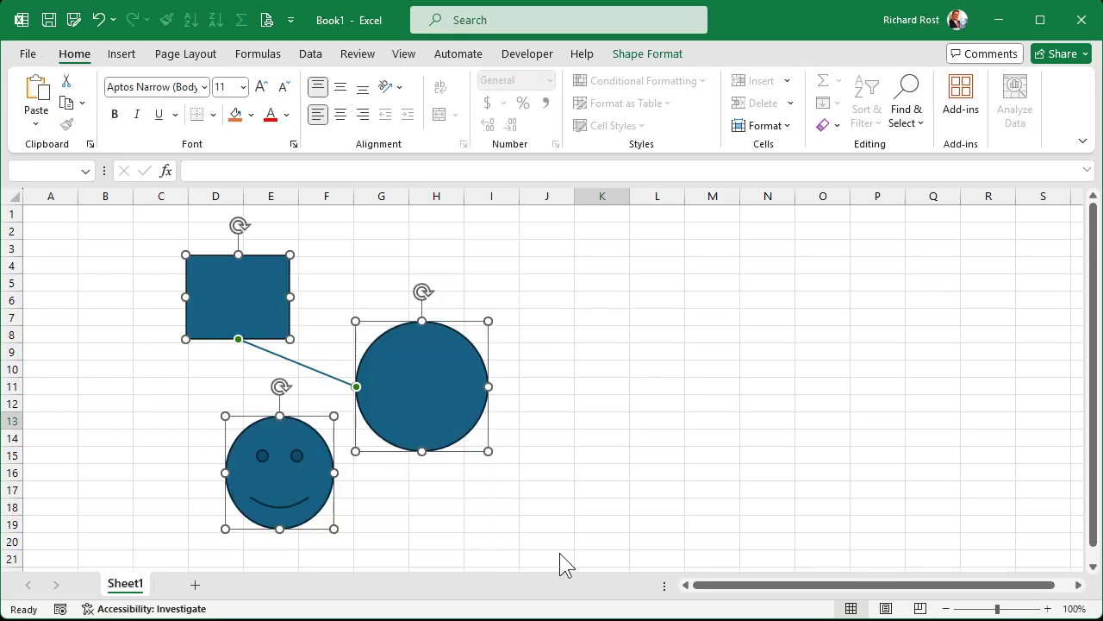
left_click_drag(424, 398, 352, 370)
key("Escape")
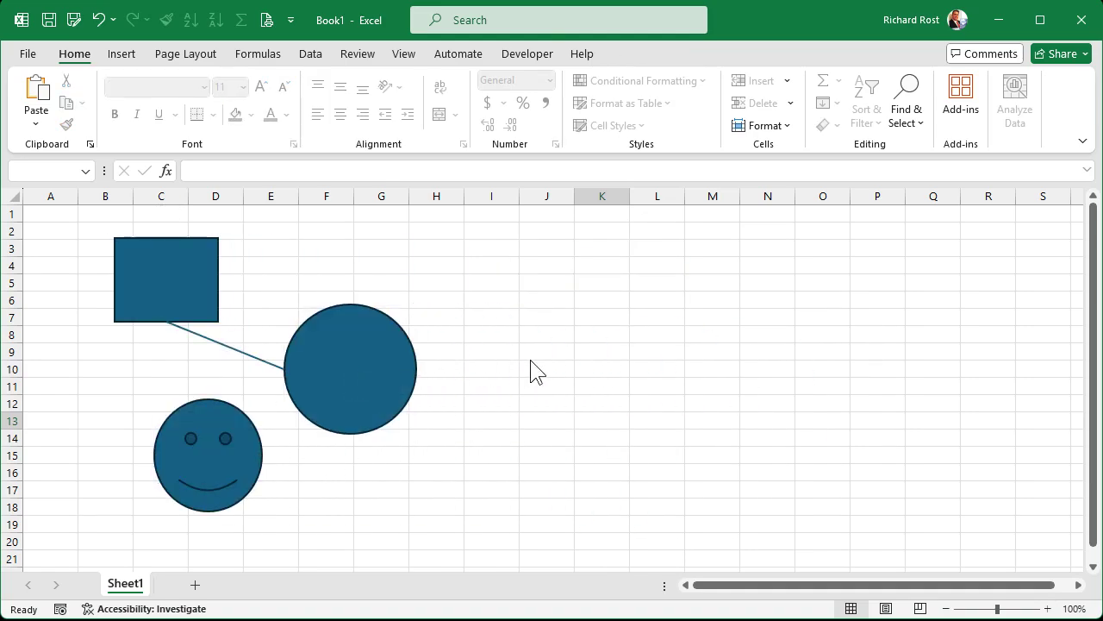
Select every object on the sheet starting from the circle, clear the selection, and leave object selection mode.
left_click(361, 360)
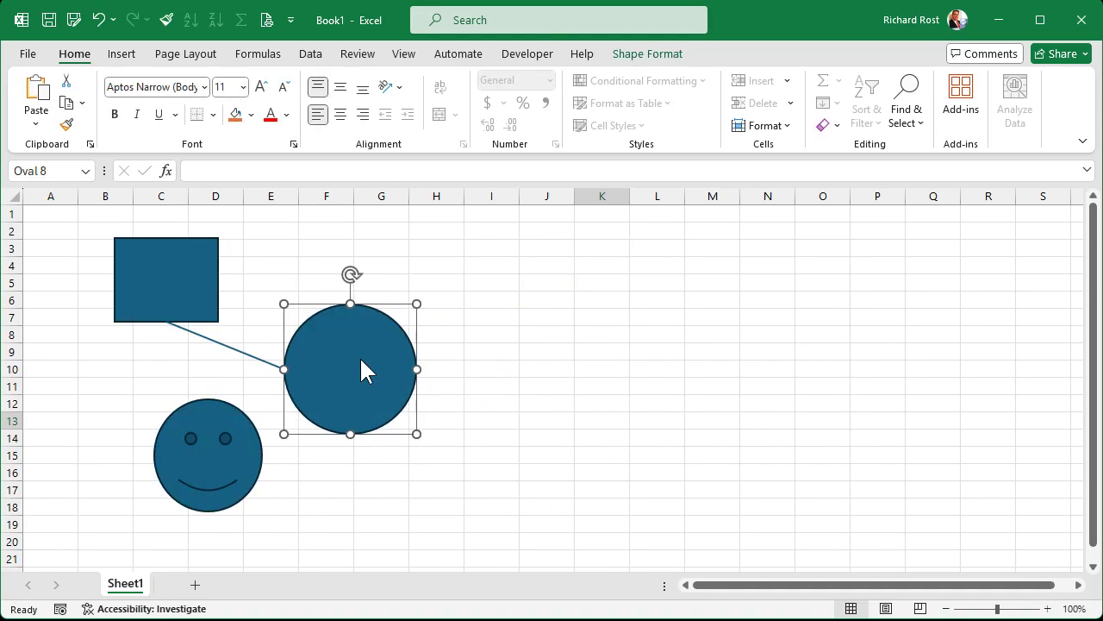
key("ctrl+a")
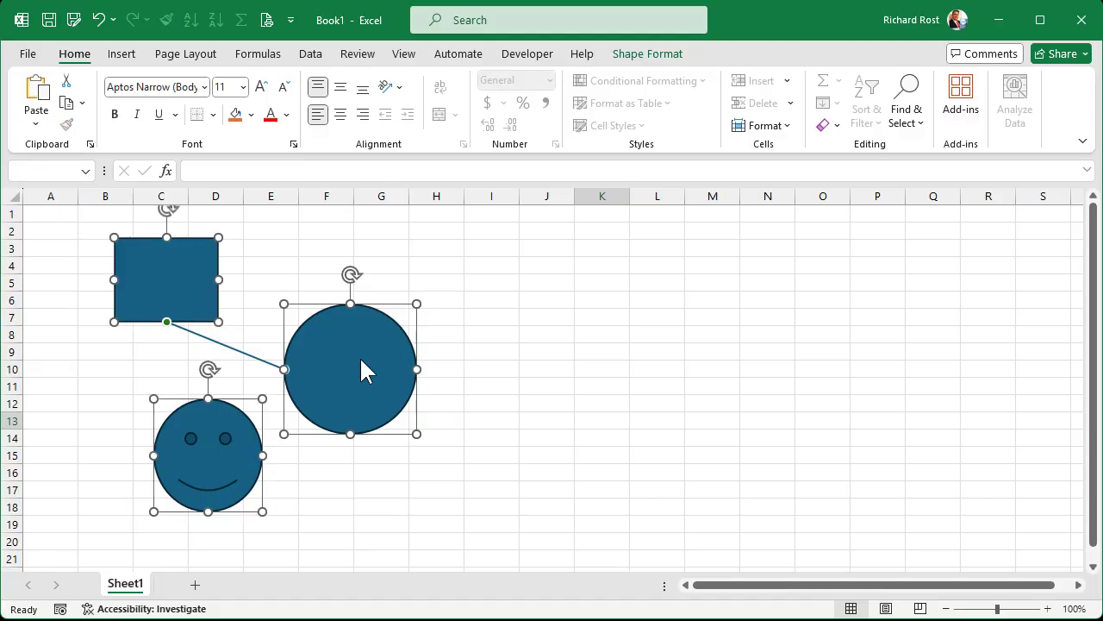
key("Escape")
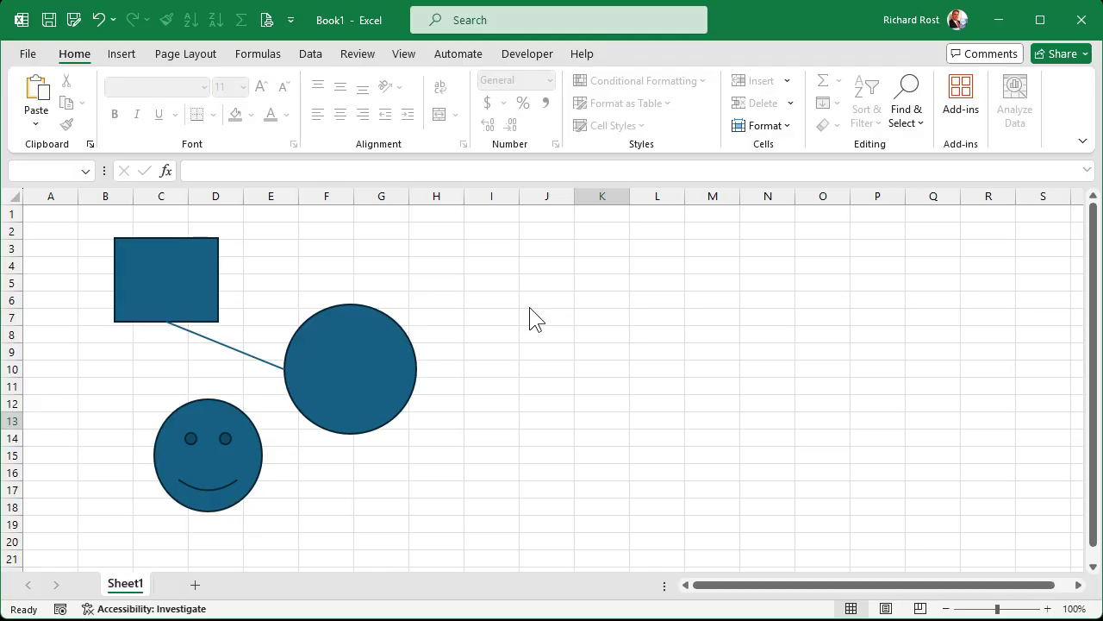
left_click(529, 307)
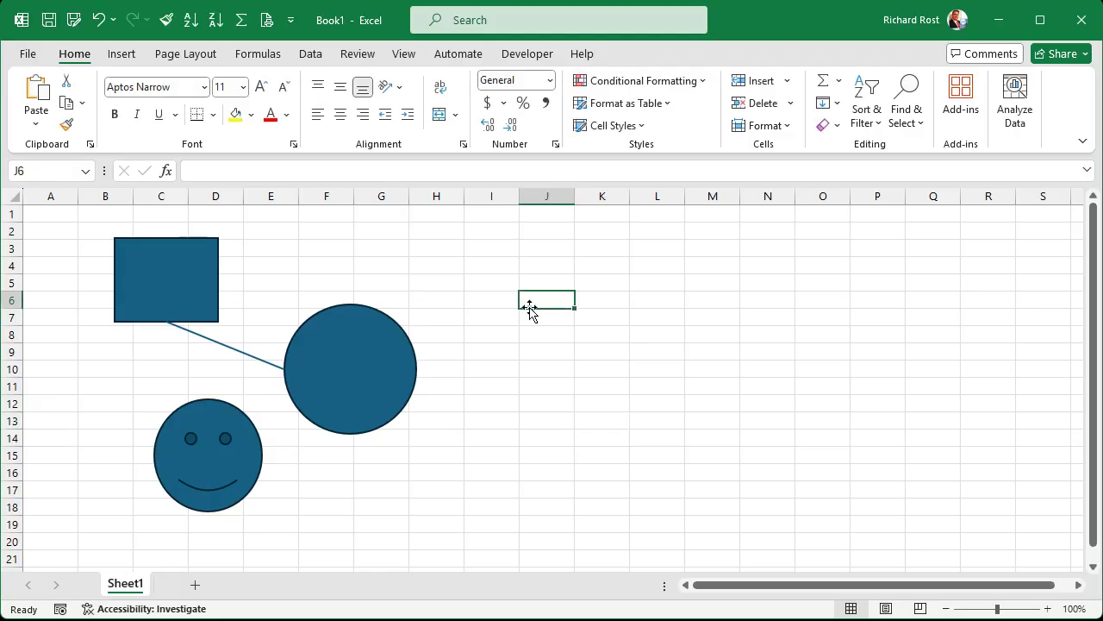
Enter the text ssss in cell H5.
left_click(441, 279)
type("ssss")
left_click(510, 315)
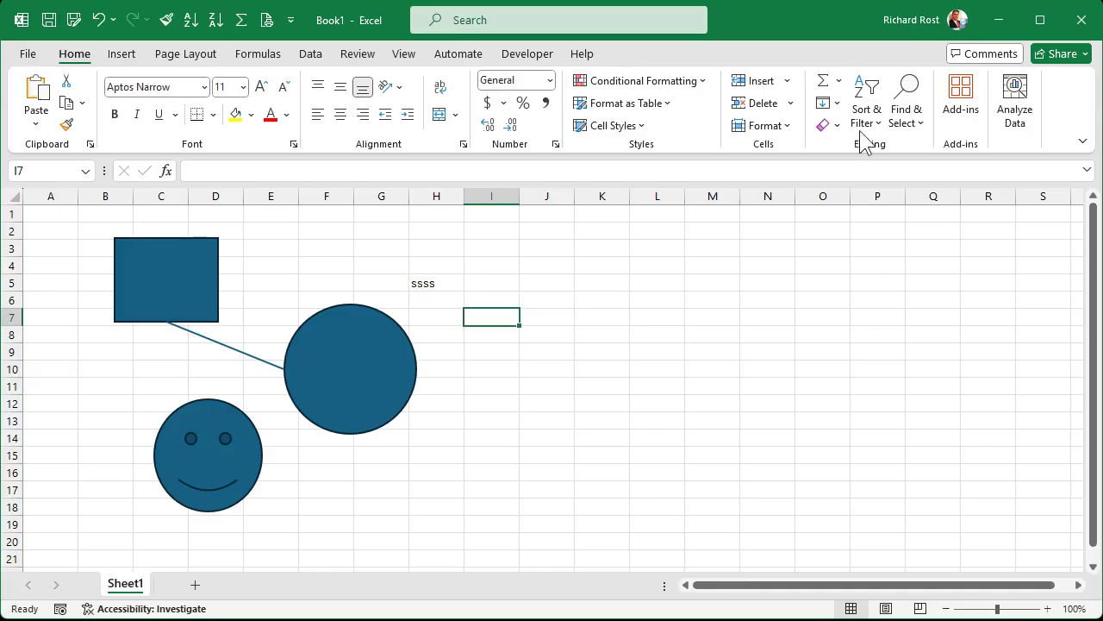
Use object selection to move all the shapes past the text in H5 and back to columns B through G.
left_click(906, 108)
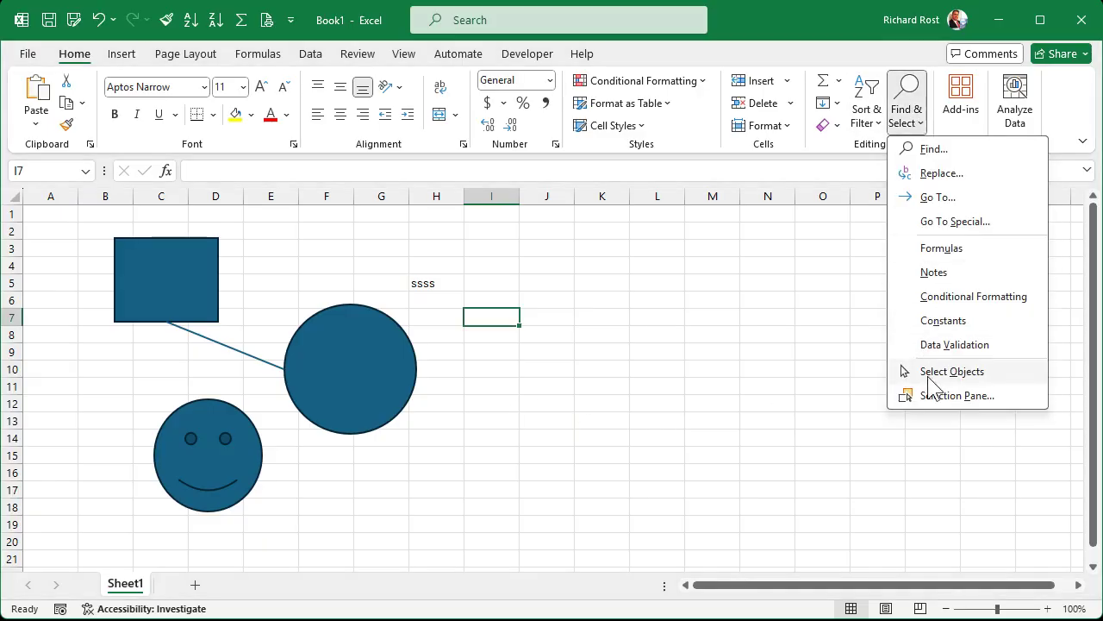
left_click(927, 372)
left_click_drag(72, 216, 586, 553)
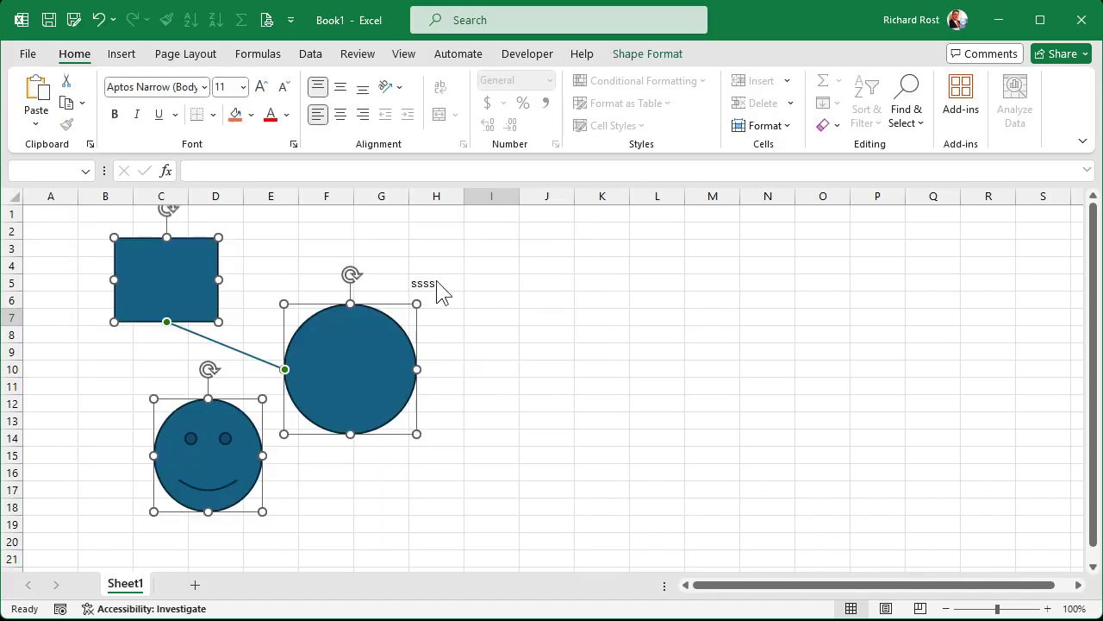
left_click_drag(346, 362, 709, 363)
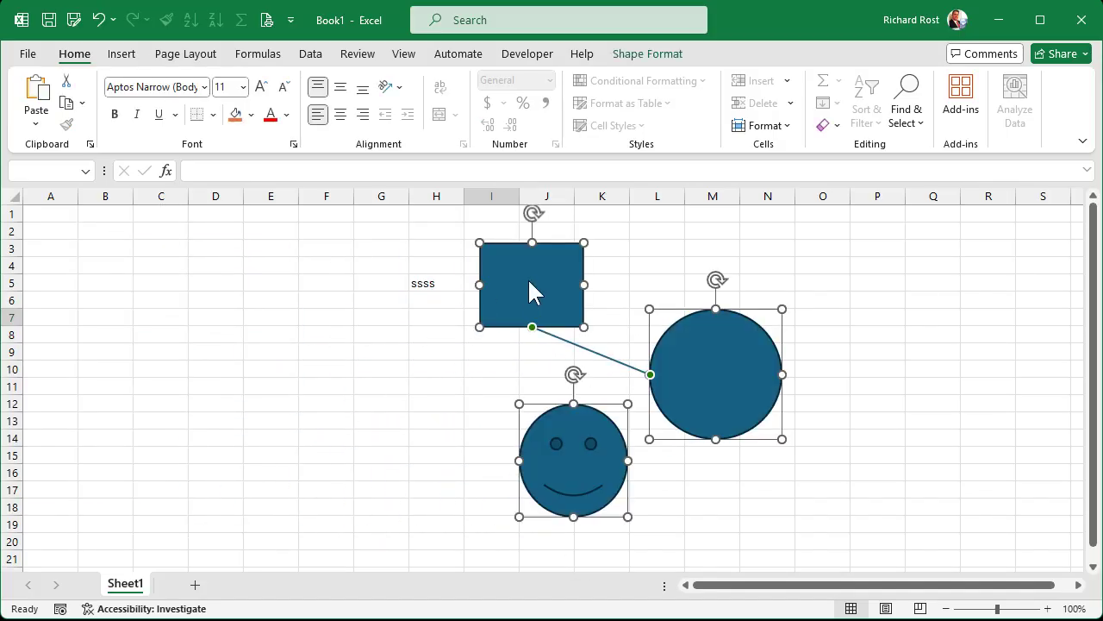
left_click_drag(529, 291, 136, 282)
left_click(556, 367)
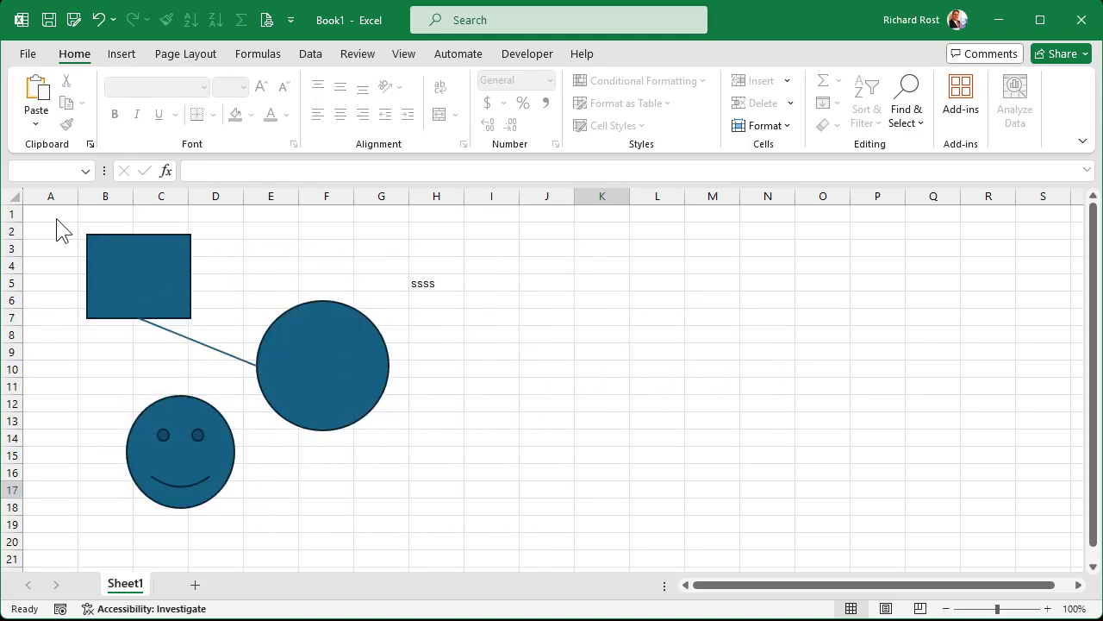
Reselect all the shapes with a selection area and nudge them in small increments right, down, and slightly back left.
left_click_drag(53, 214, 465, 543)
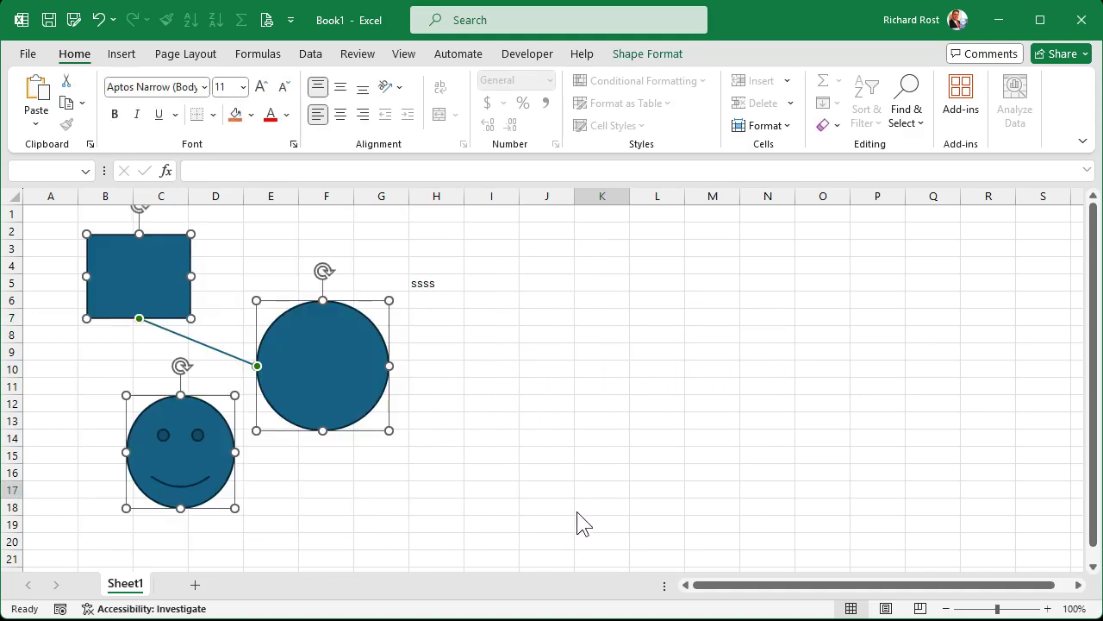
key("Right")
key("Right")
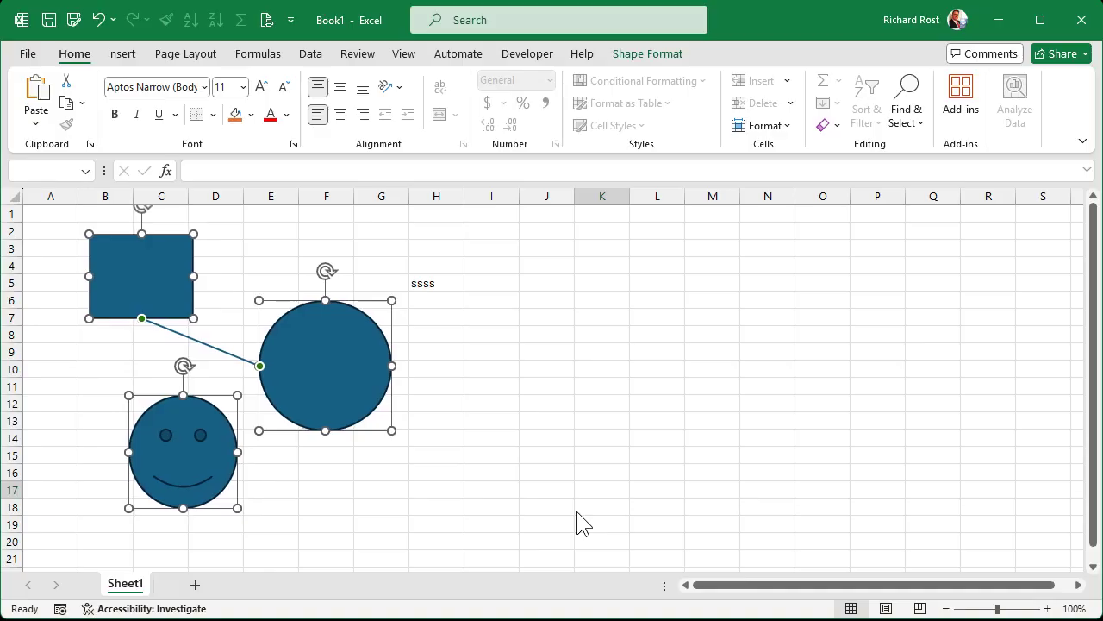
key("Right")
key("Right")
key("Right")
key("Right")
key("Right")
key("Right")
key("Right")
key("Right")
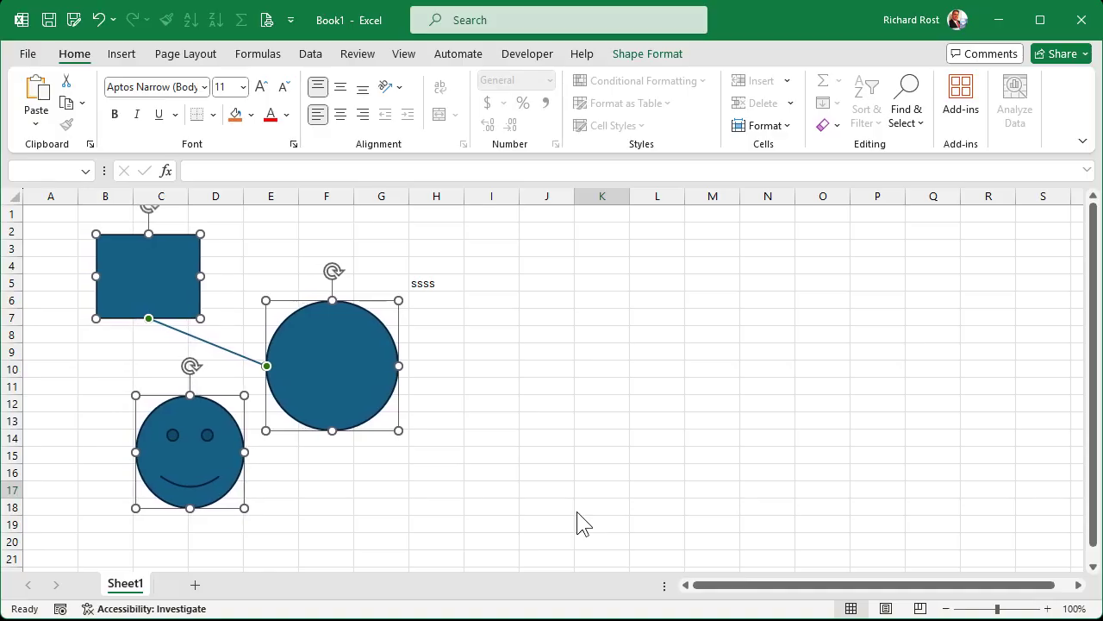
key("Right")
key("Right")
key("Right")
key("Right")
key("Right")
key("Right")
key("Right")
key("Right")
key("Right")
key("Down")
key("Down")
key("Down")
key("Down")
key("Down")
key("Down")
key("Down")
key("Left")
key("Left")
key("Left")
key("Left")
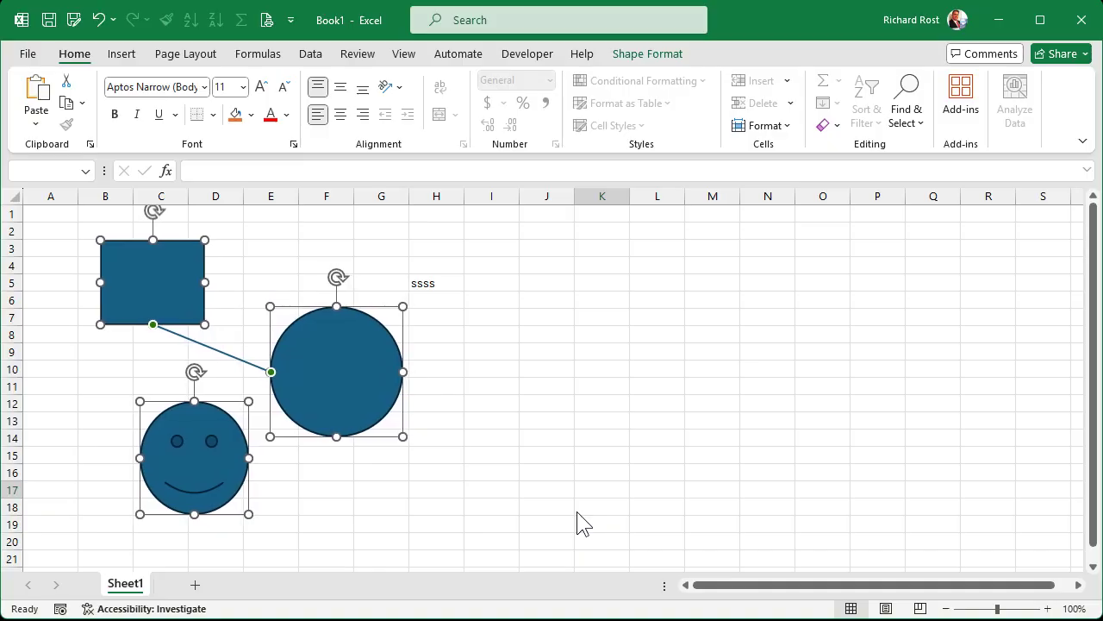
key("Left")
key("Left")
key("Left")
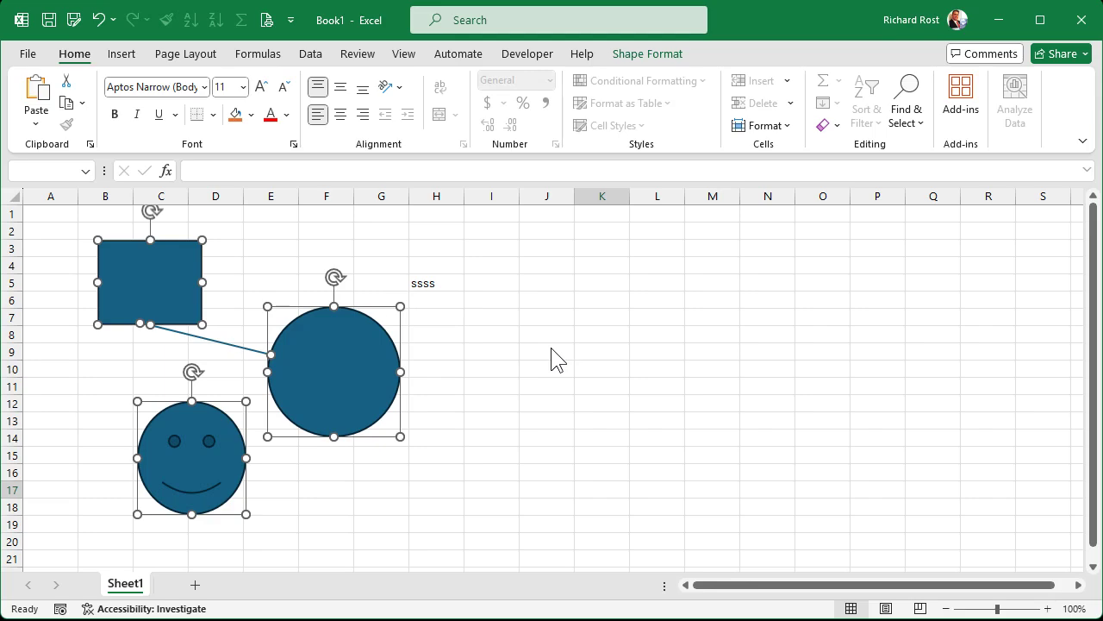
Widen all the selected shapes horizontally in four small increments, keeping their heights.
key("shift+Right")
key("shift+Right")
key("shift+Right")
key("shift+Right")
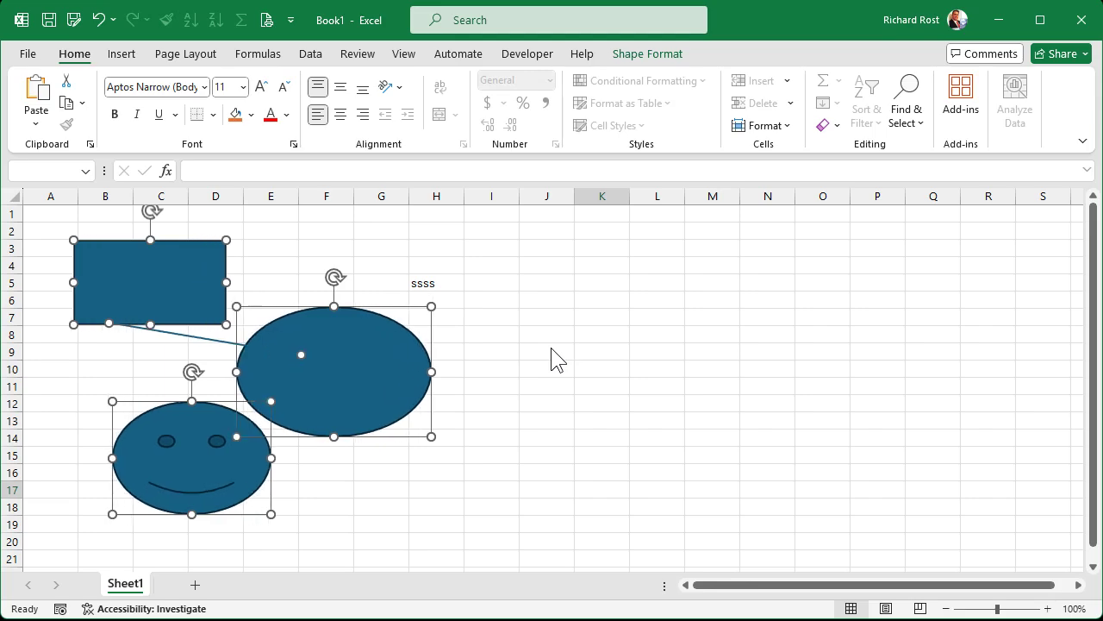
Widen all the selected shapes by one more increment and increase their heights in several small increments.
key("shift+Right")
key("shift+Up")
key("shift+Up")
key("shift+Up")
key("shift+Up")
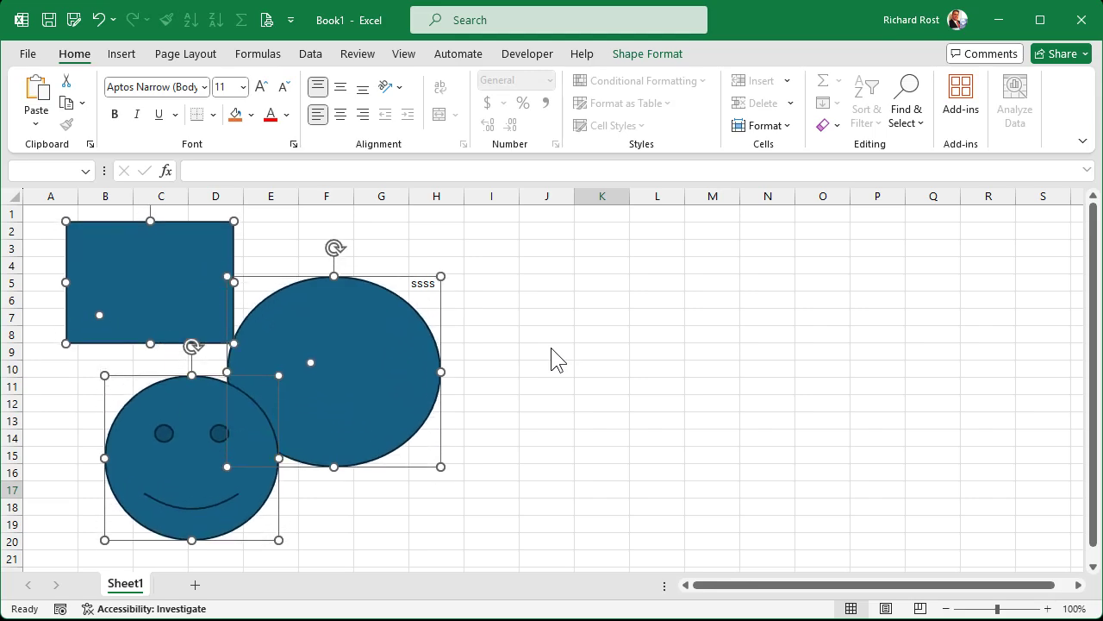
key("shift+Up")
Shrink all the selected shapes, reducing their heights in four small increments and their widths in four more.
key("shift+Down")
key("shift+Down")
key("shift+Down")
key("shift+Down")
key("shift+Left")
key("shift+Left")
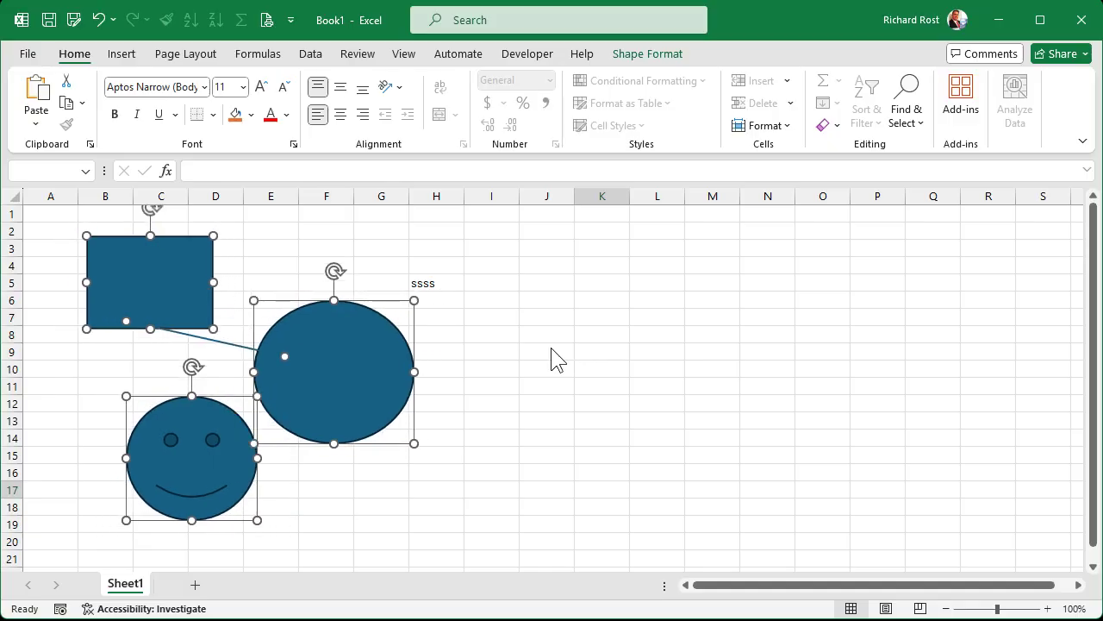
key("shift+Left")
key("shift+Left")
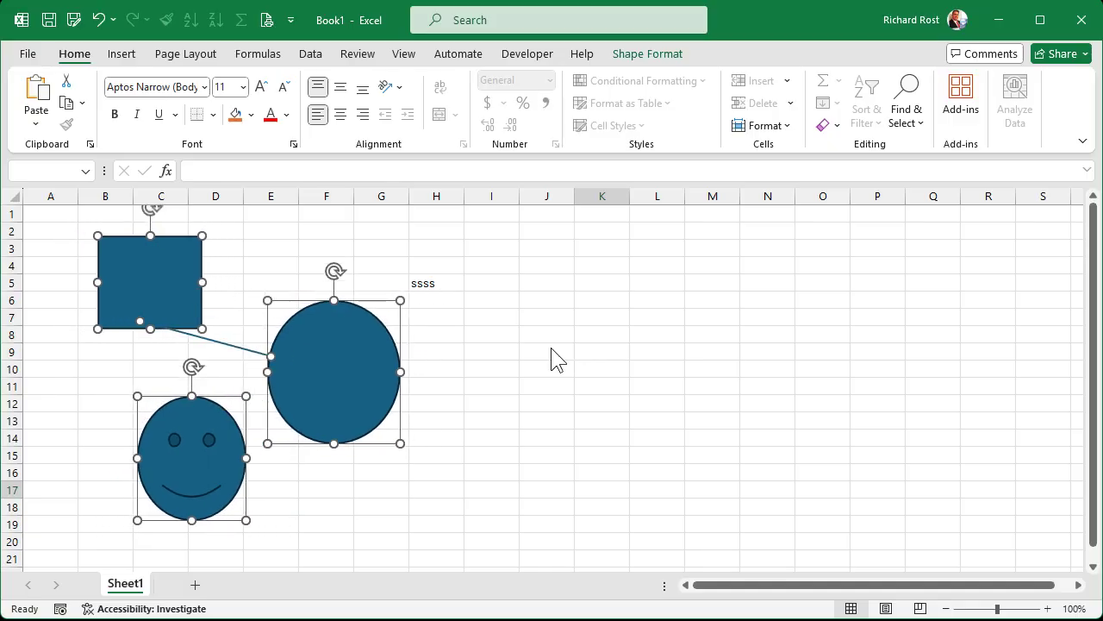
Rotate all the selected shapes clockwise in small increments and rotate them back to upright.
key("alt+Right")
key("alt+Right")
key("alt+Right")
key("alt+Right")
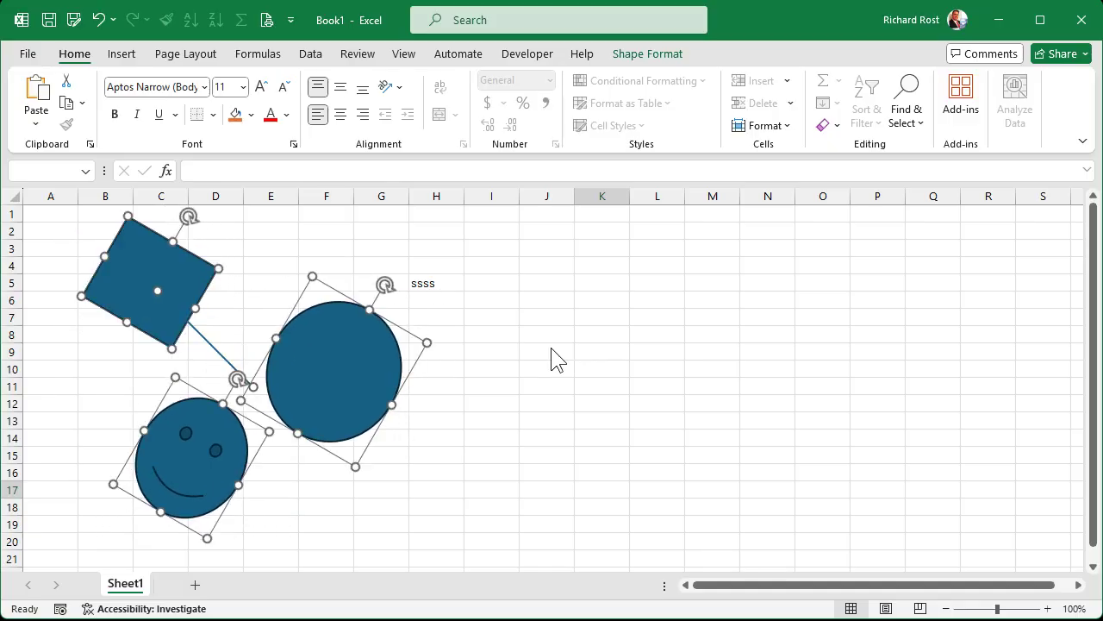
key("alt+Left")
key("alt+Left")
key("alt+Left")
key("alt+Left")
Adjust the selected shapes' widths in small increments to make them slightly narrower, and reduce their heights by two increments.
key("shift+Left")
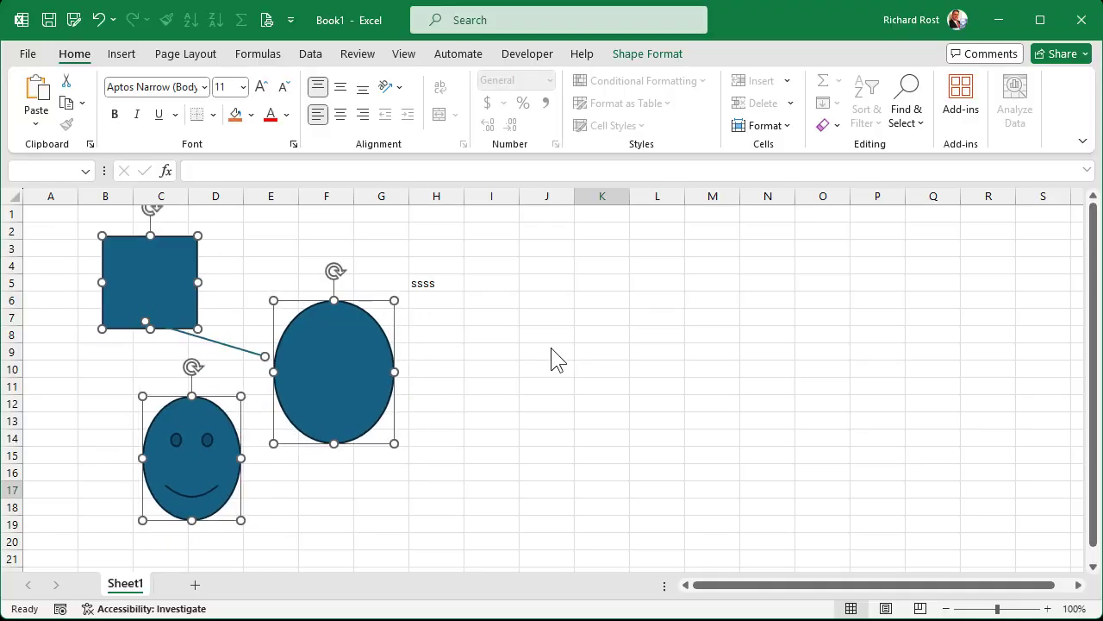
key("shift+Right")
key("shift+Right")
key("shift+Left")
key("shift+Left")
key("shift+Down")
key("shift+Down")
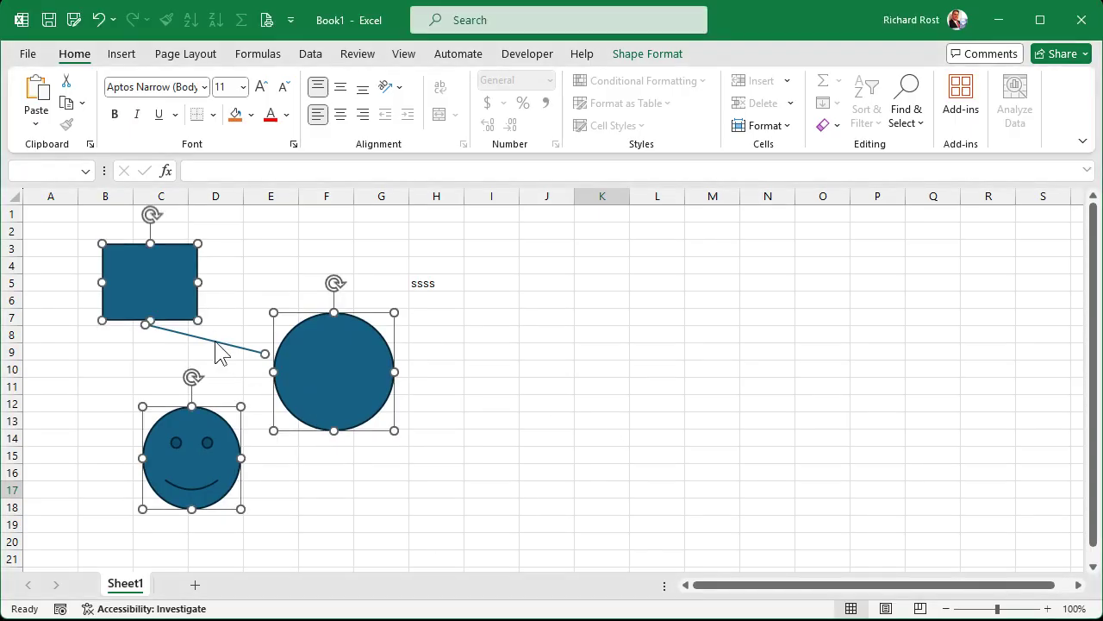
Select only the straight connector and attach its ends to the large circle's left point and the rectangle's bottom midpoint.
left_click(510, 431)
left_click(211, 338)
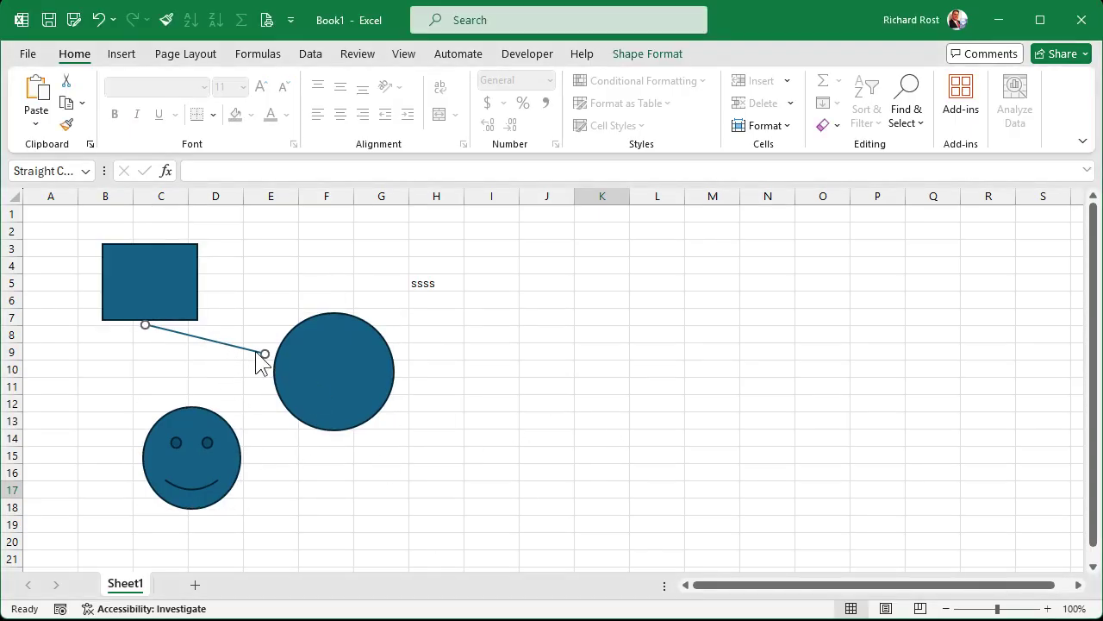
mouse_move(264, 353)
left_mouse_down()
mouse_move(255, 373)
mouse_move(273, 372)
left_mouse_up()
left_click_drag(145, 325, 150, 320)
key("Escape")
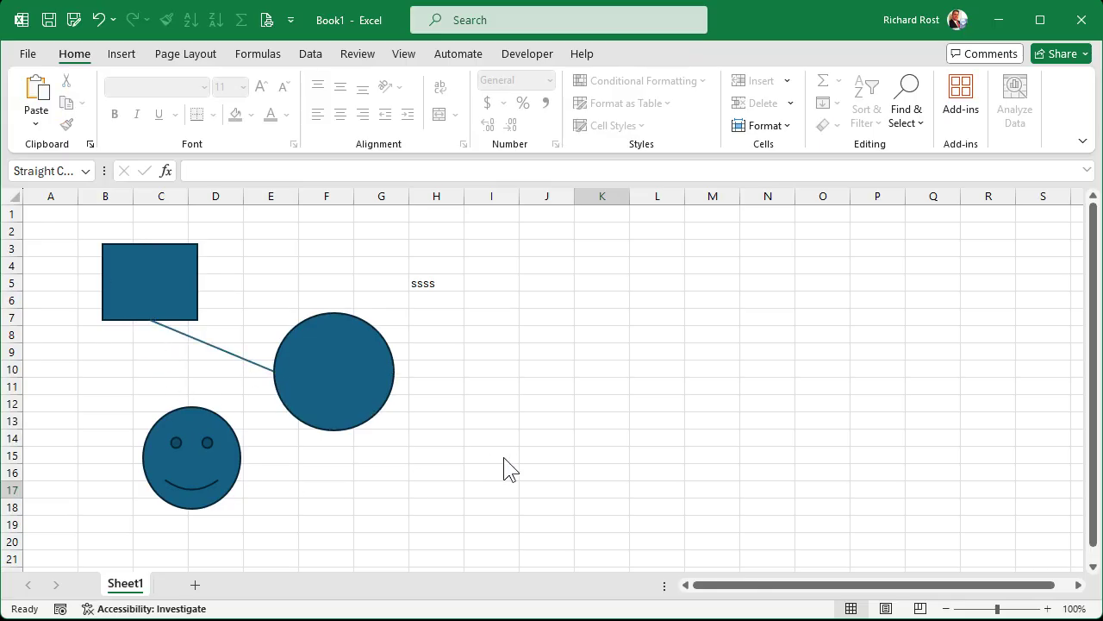
Group the large circle and the smiley face into one object and deselect it.
left_click(363, 371)
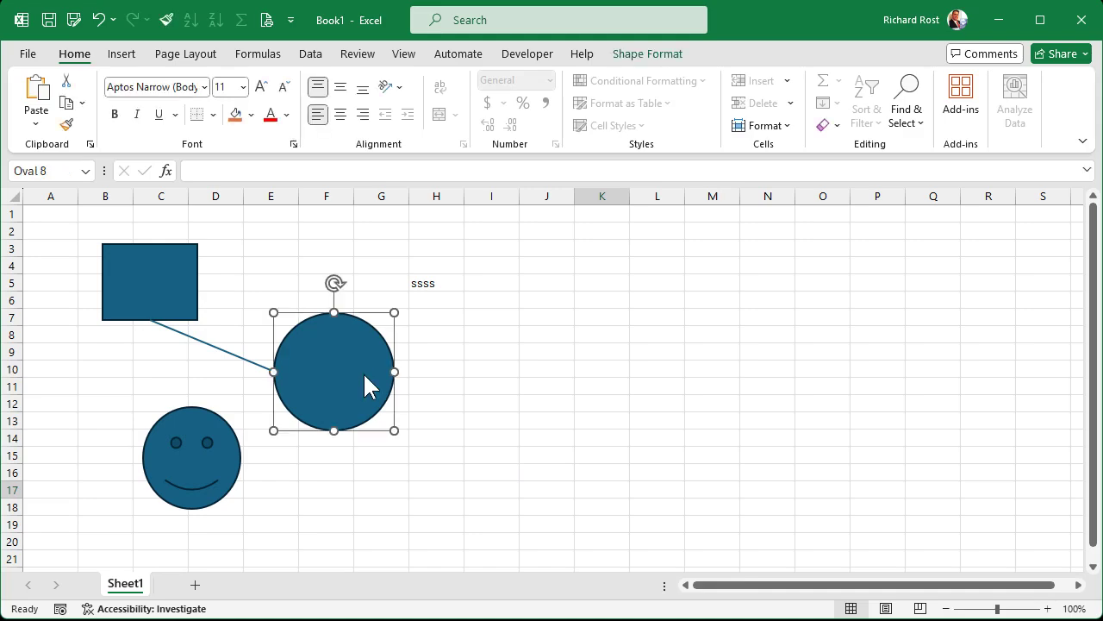
left_click(177, 462, "shift")
right_click(177, 462)
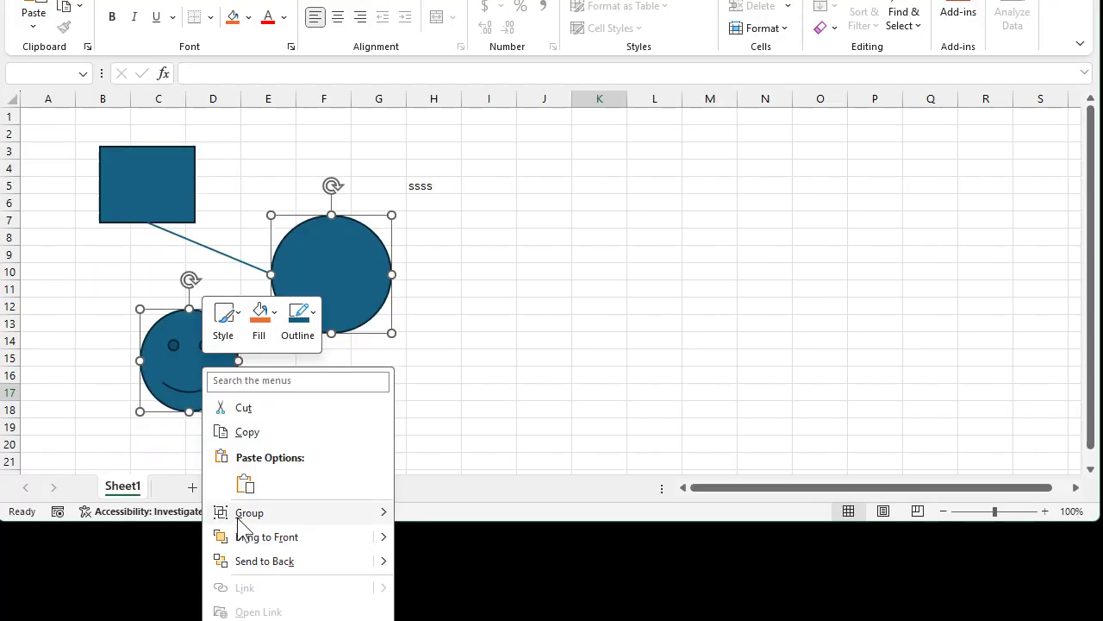
mouse_move(291, 608)
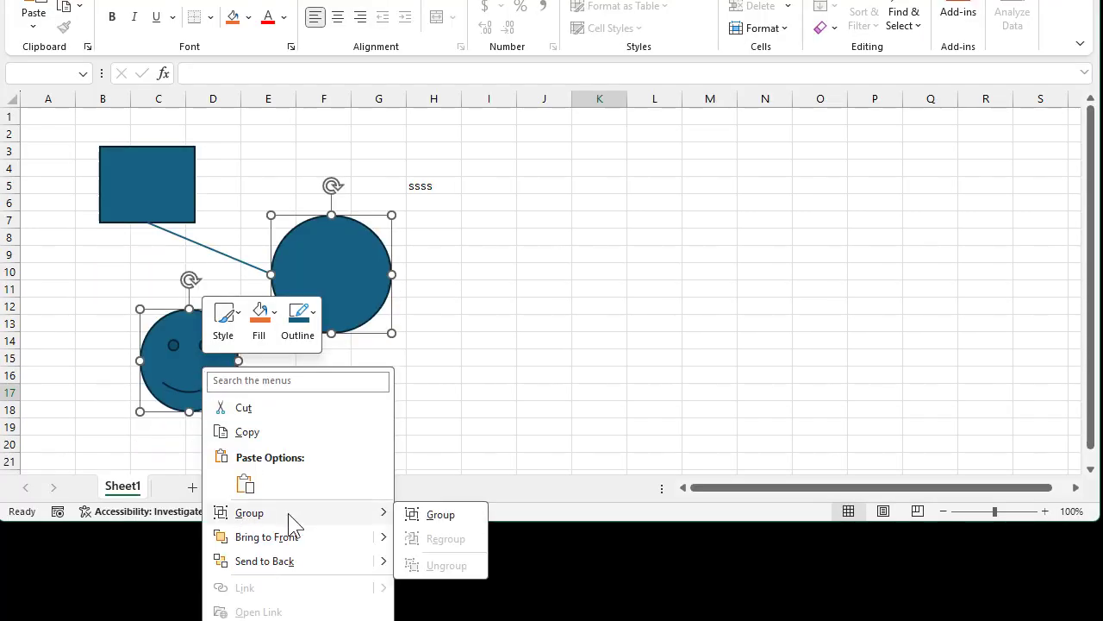
left_click(438, 515)
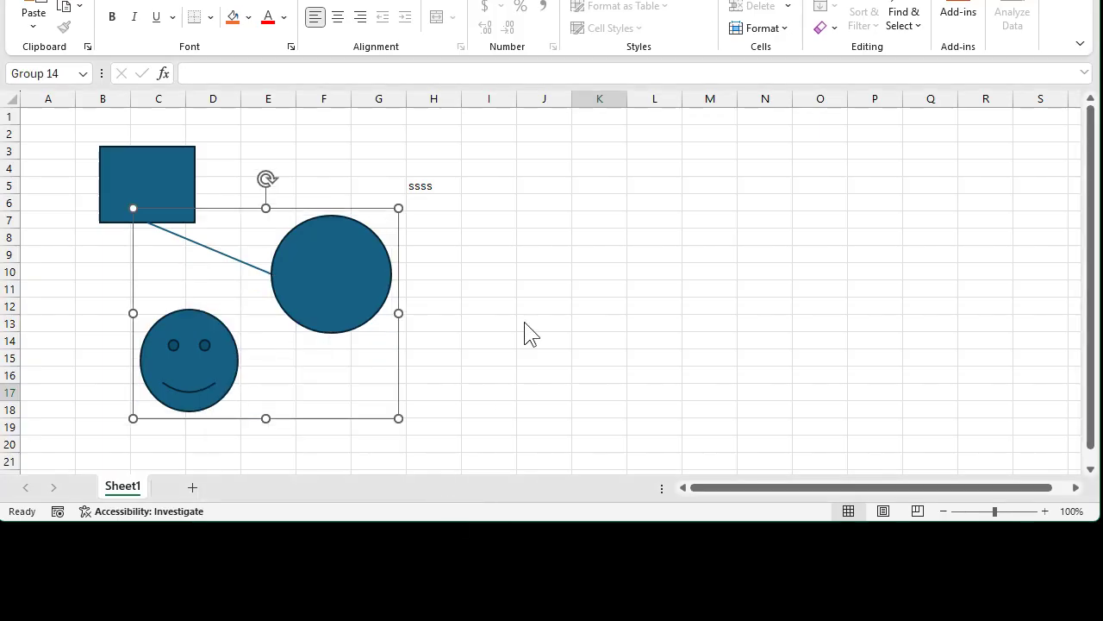
key("Escape")
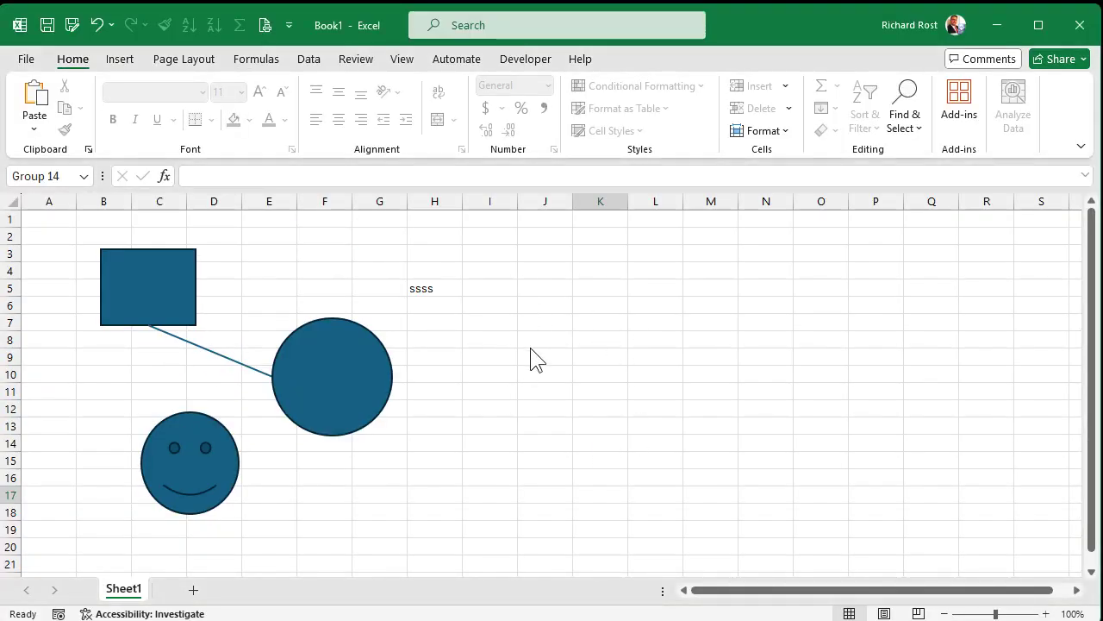
key("Escape")
Move the circle and smiley group across to columns I through N and back to columns D through H.
left_click(355, 382)
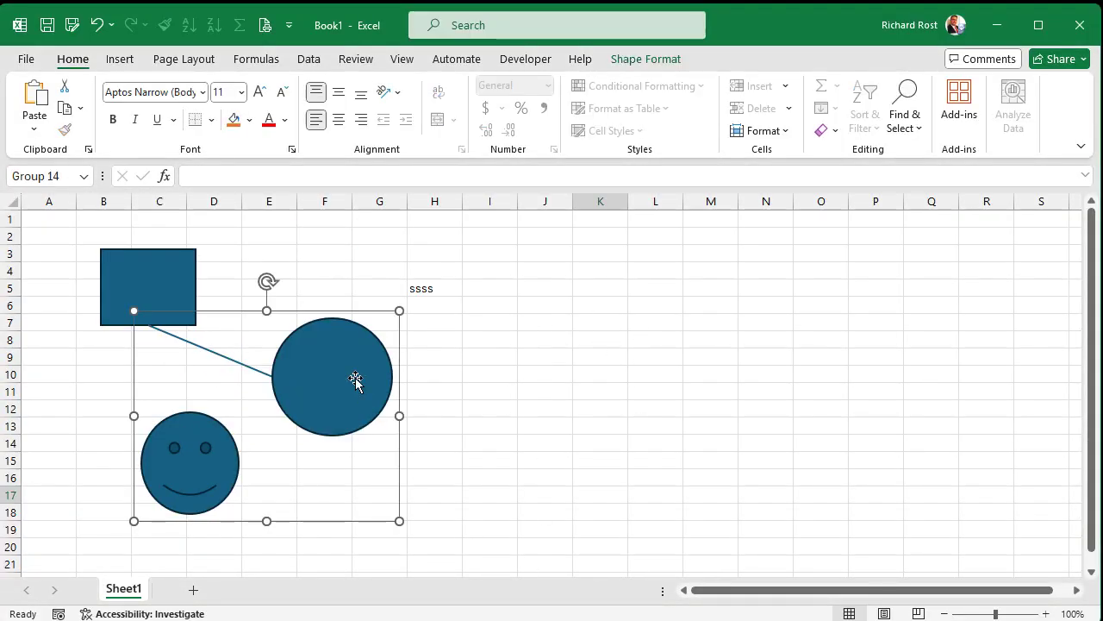
left_click_drag(355, 381, 727, 390)
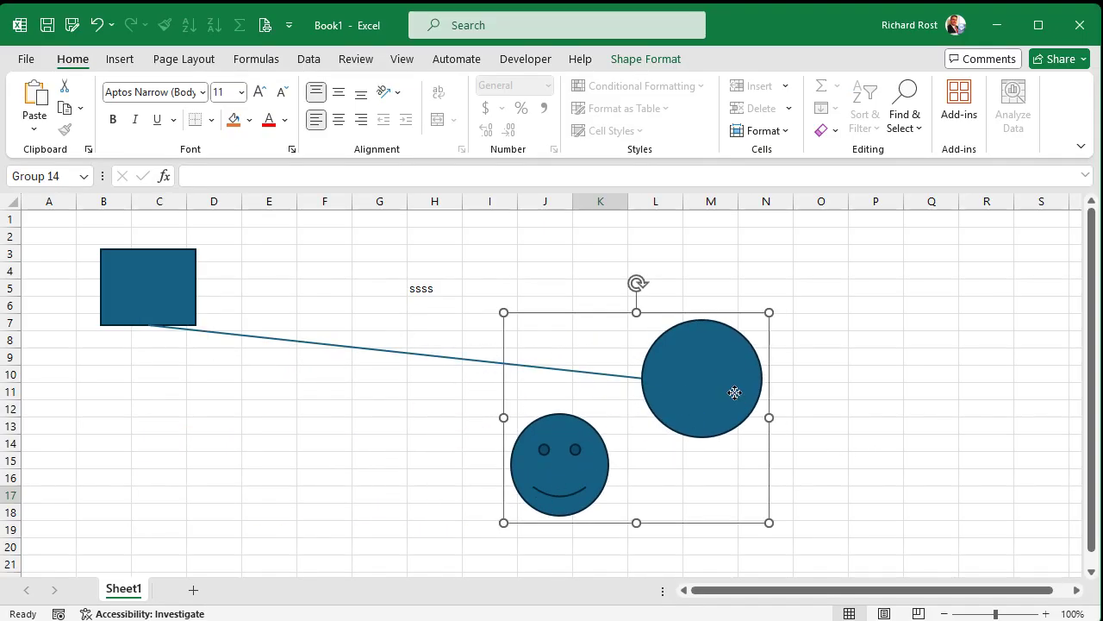
left_click_drag(732, 389, 418, 398)
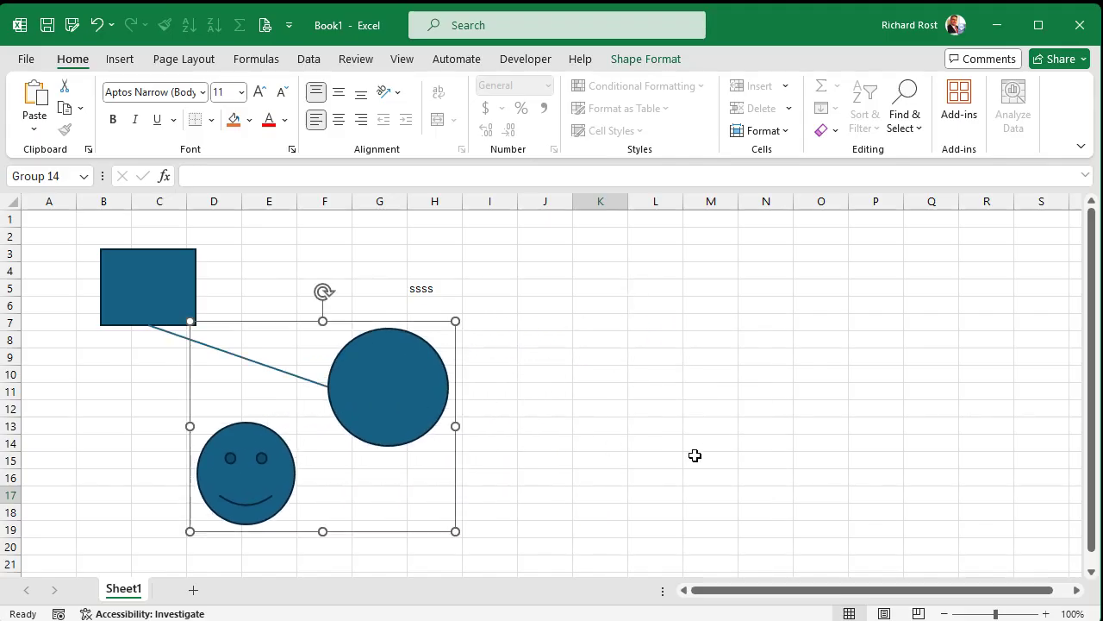
Ungroup the large circle and the smiley face, and deselect them by selecting cell L10.
right_click(392, 354)
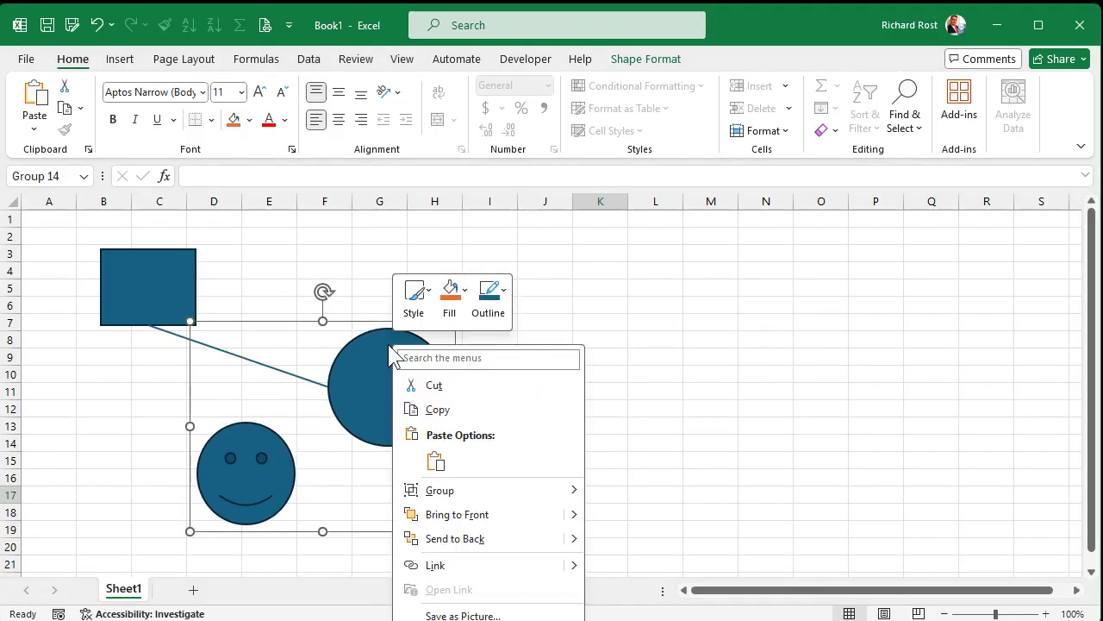
mouse_move(468, 492)
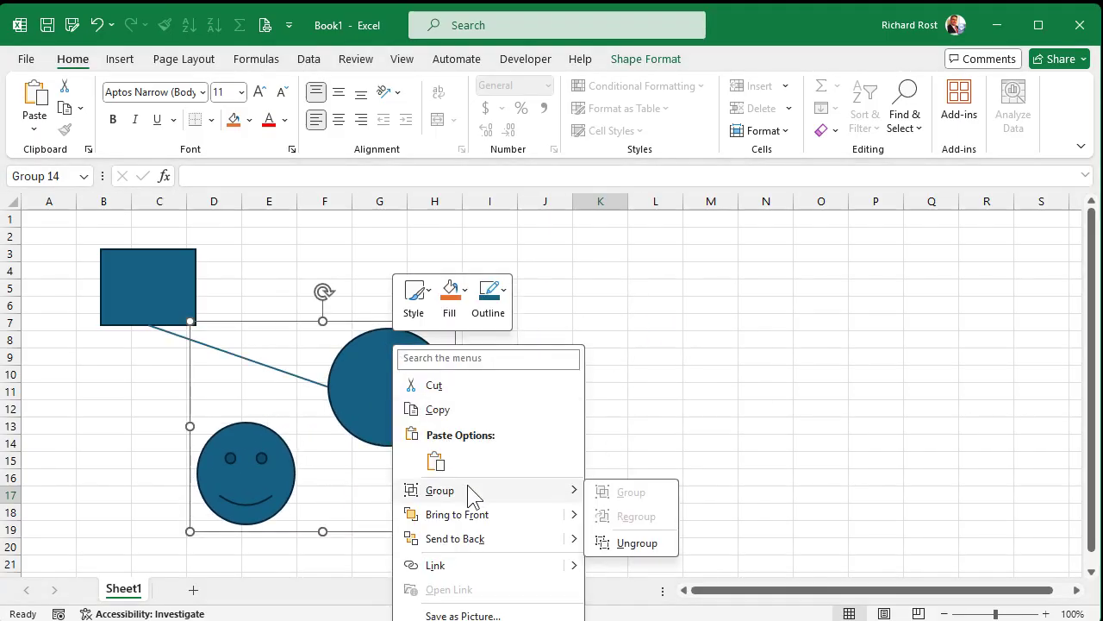
left_click(630, 538)
left_click(653, 379)
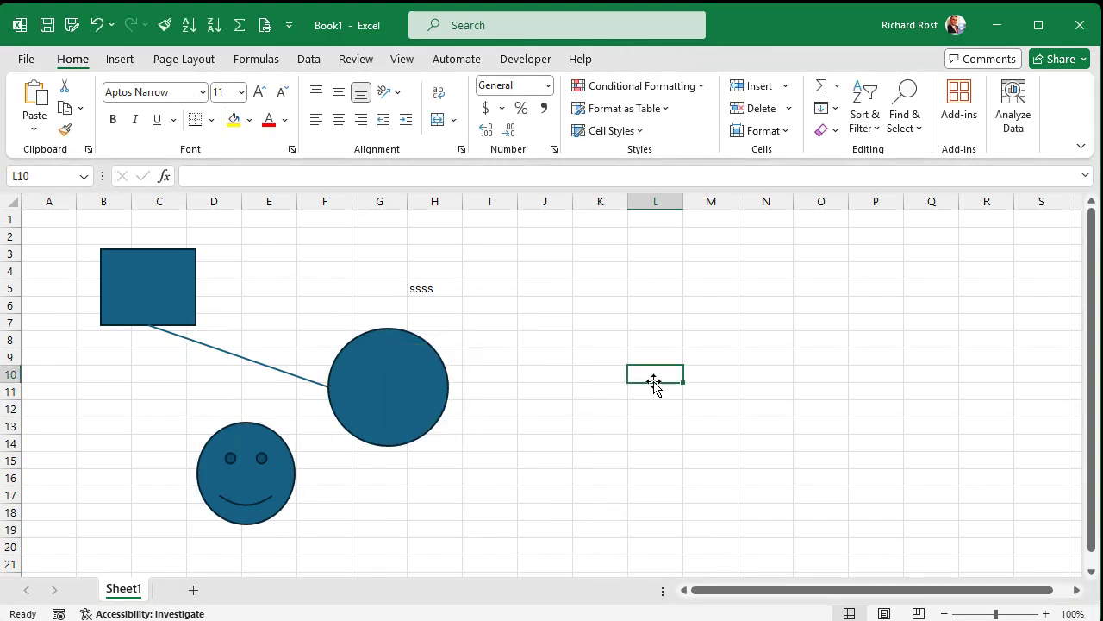